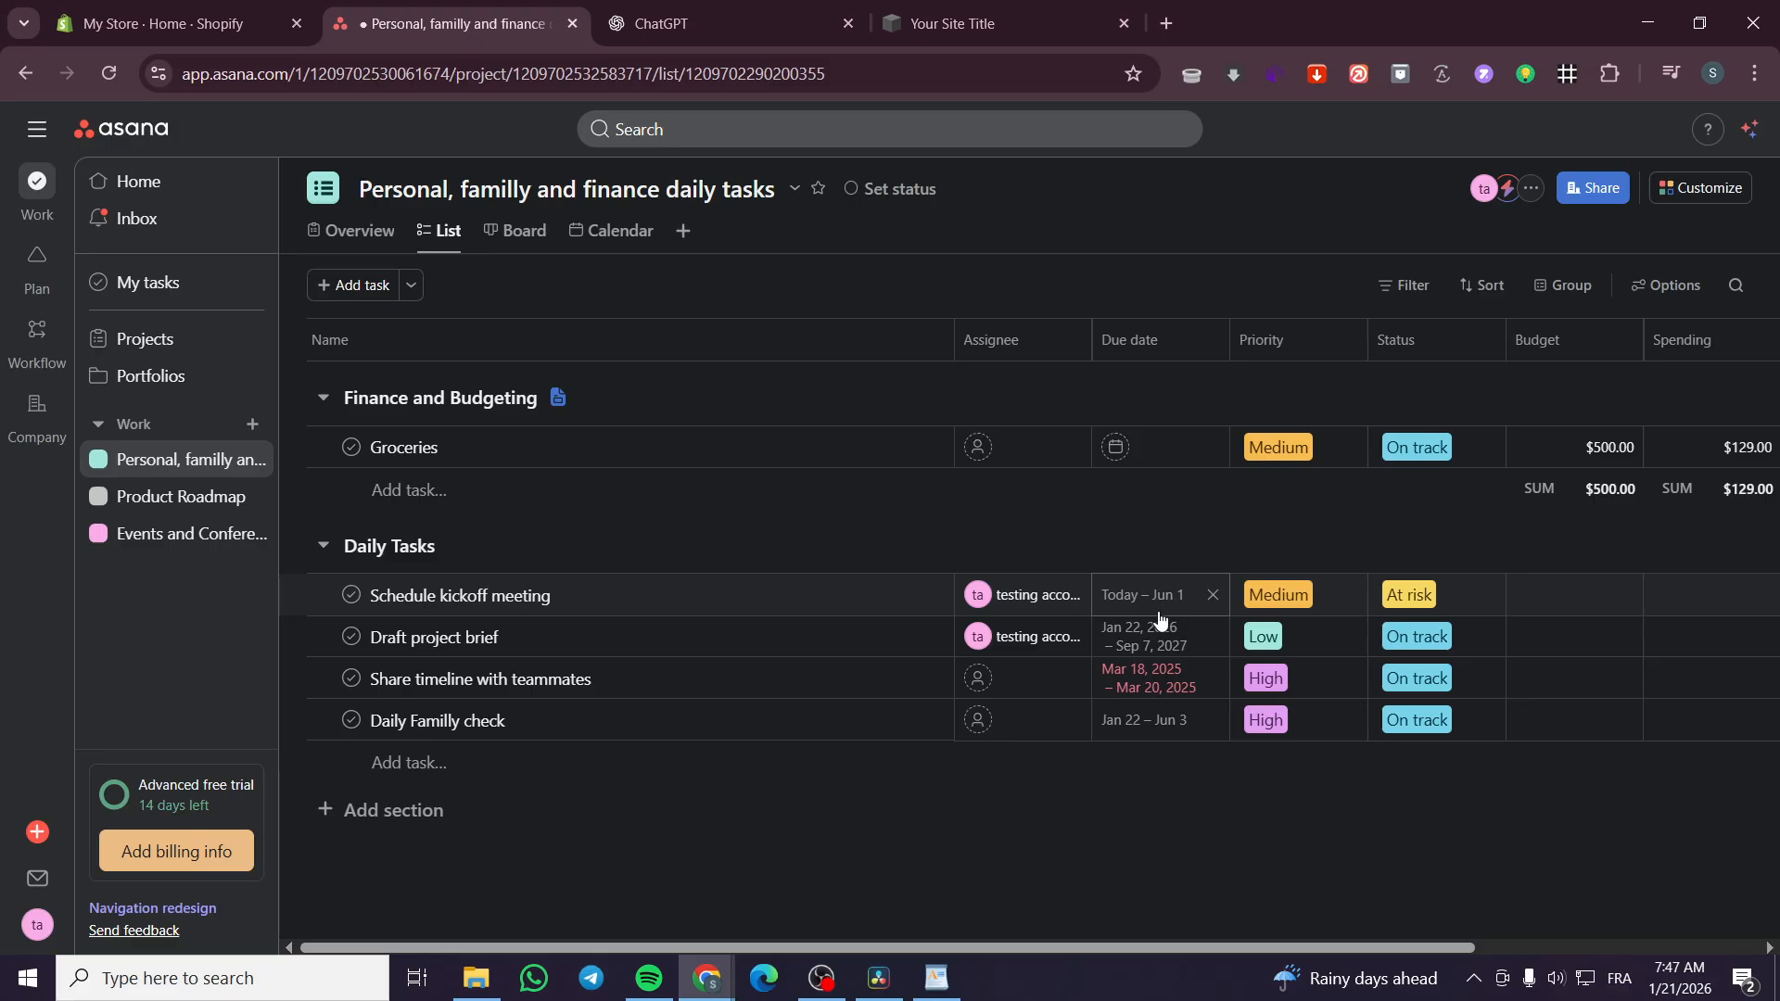
Set the dates of "Share timeline with teammates" to start January 8, 2026 and end February 7, 2026
left_click(1136, 680)
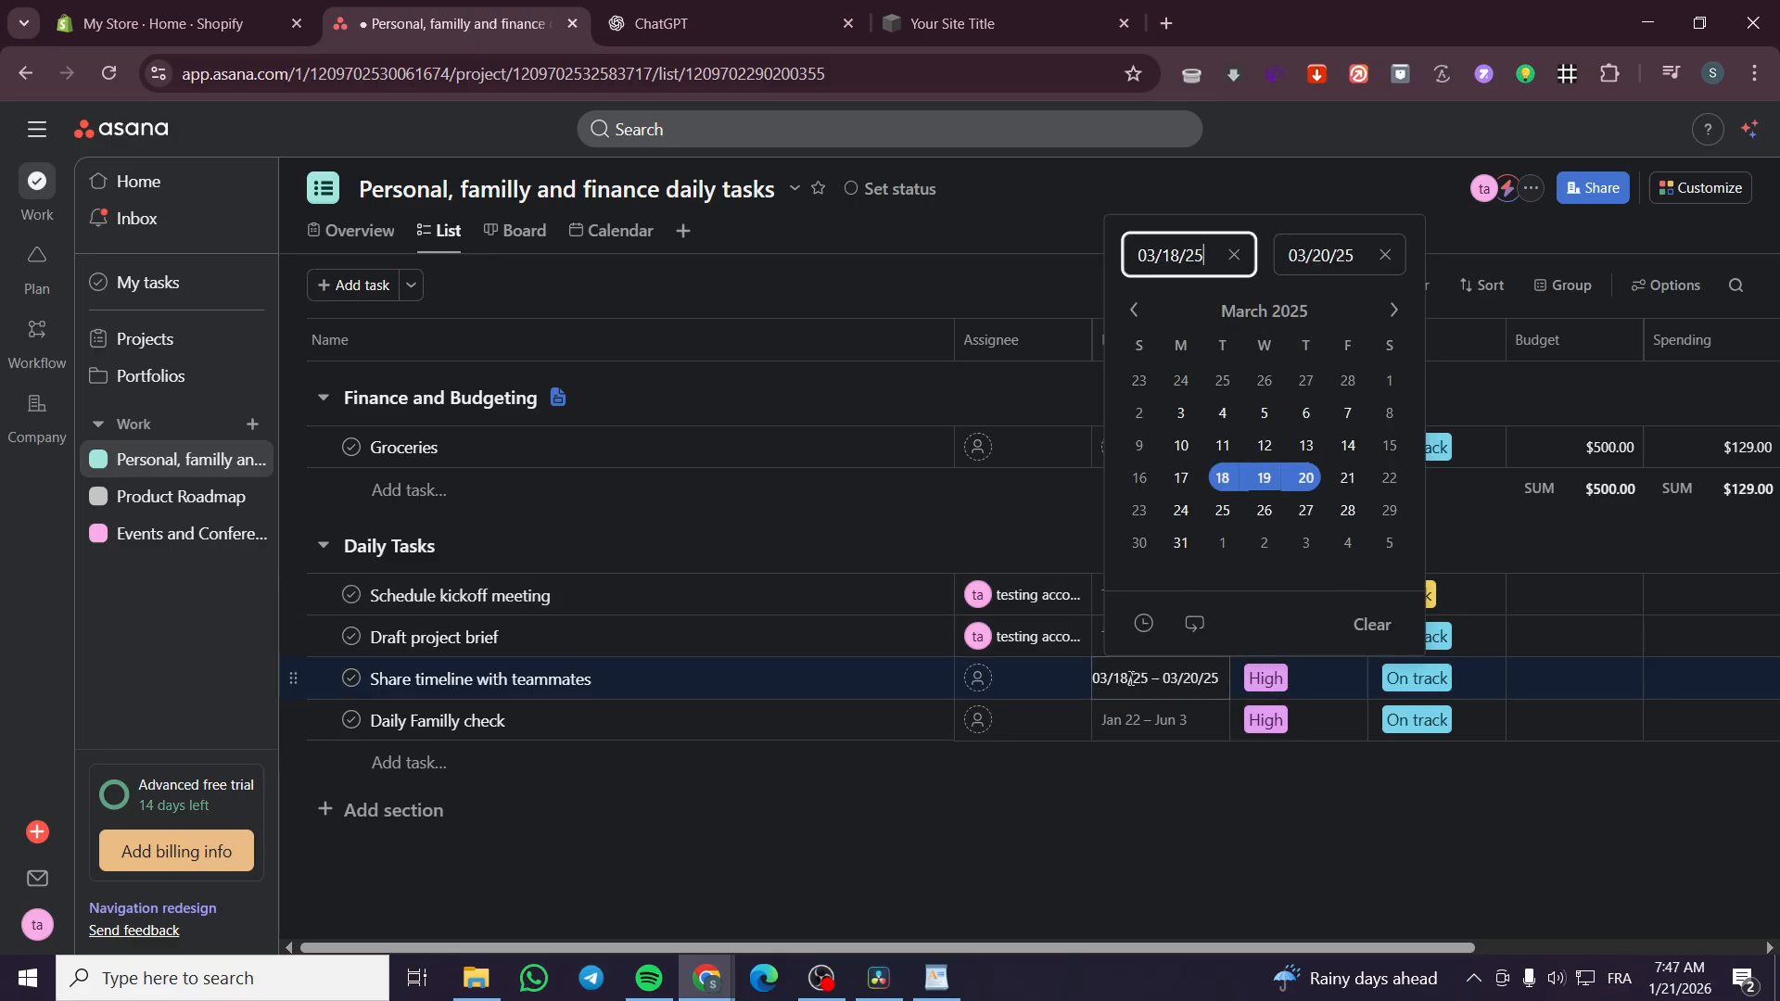
left_click(1233, 255)
left_click(1384, 256)
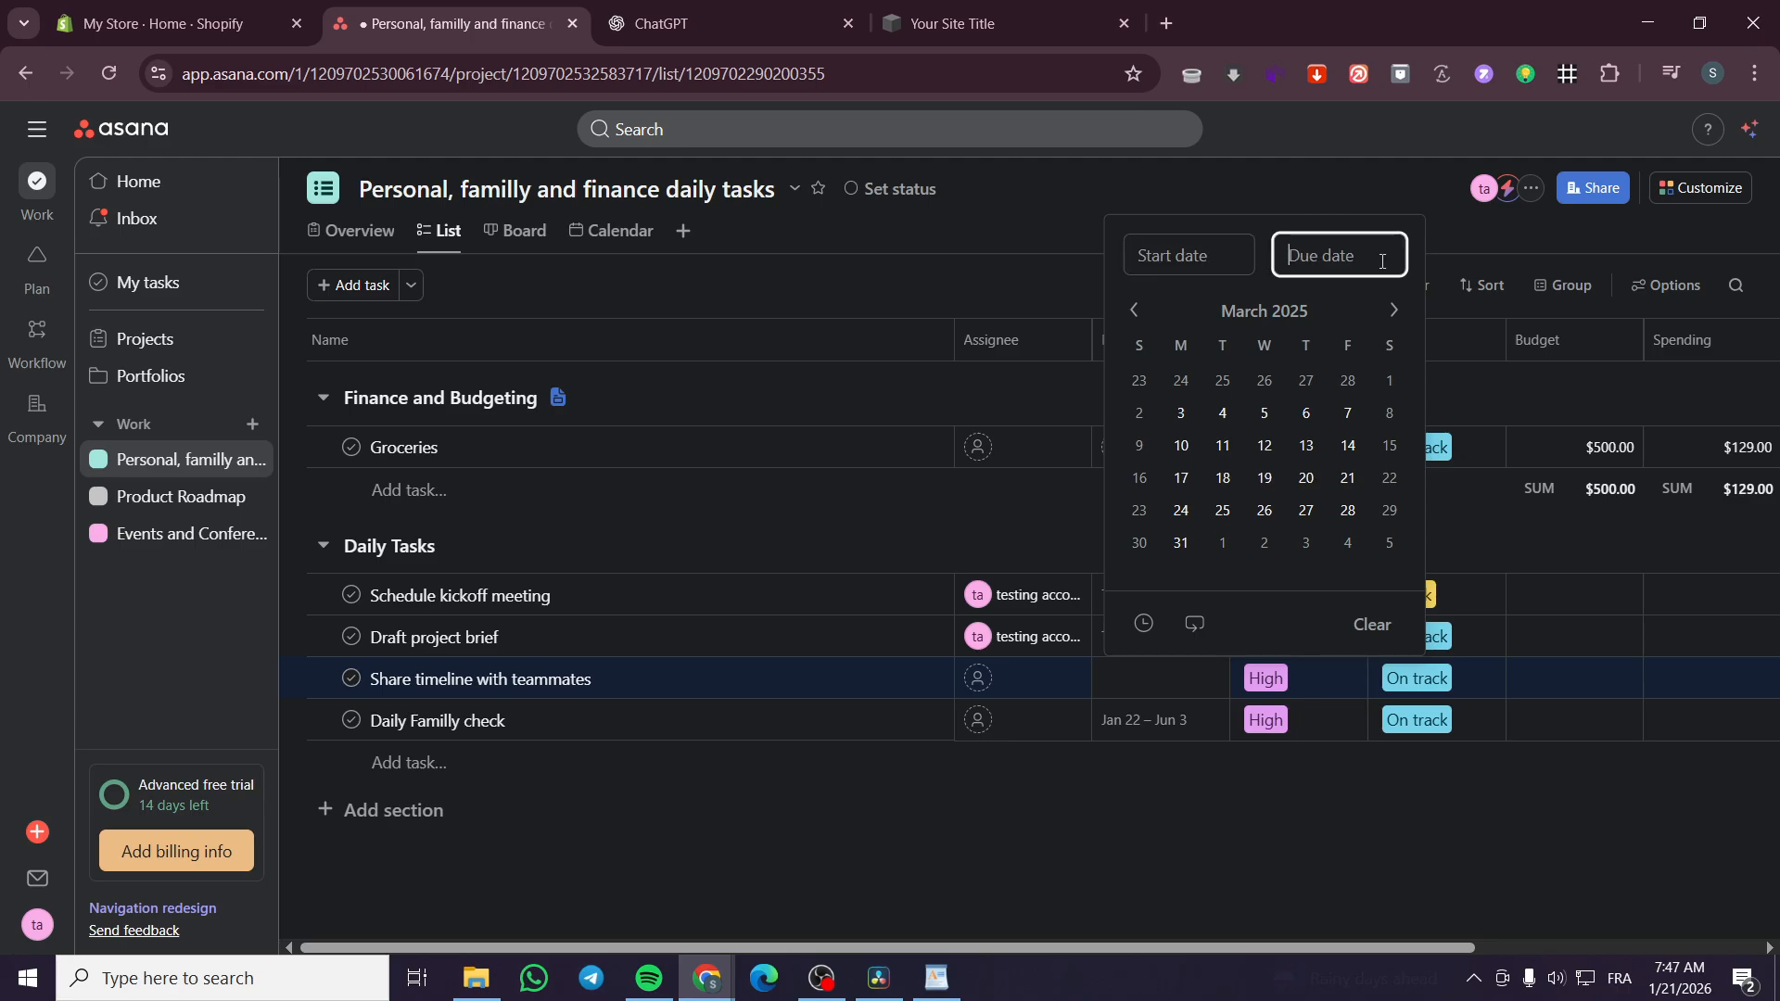
left_click(1266, 310)
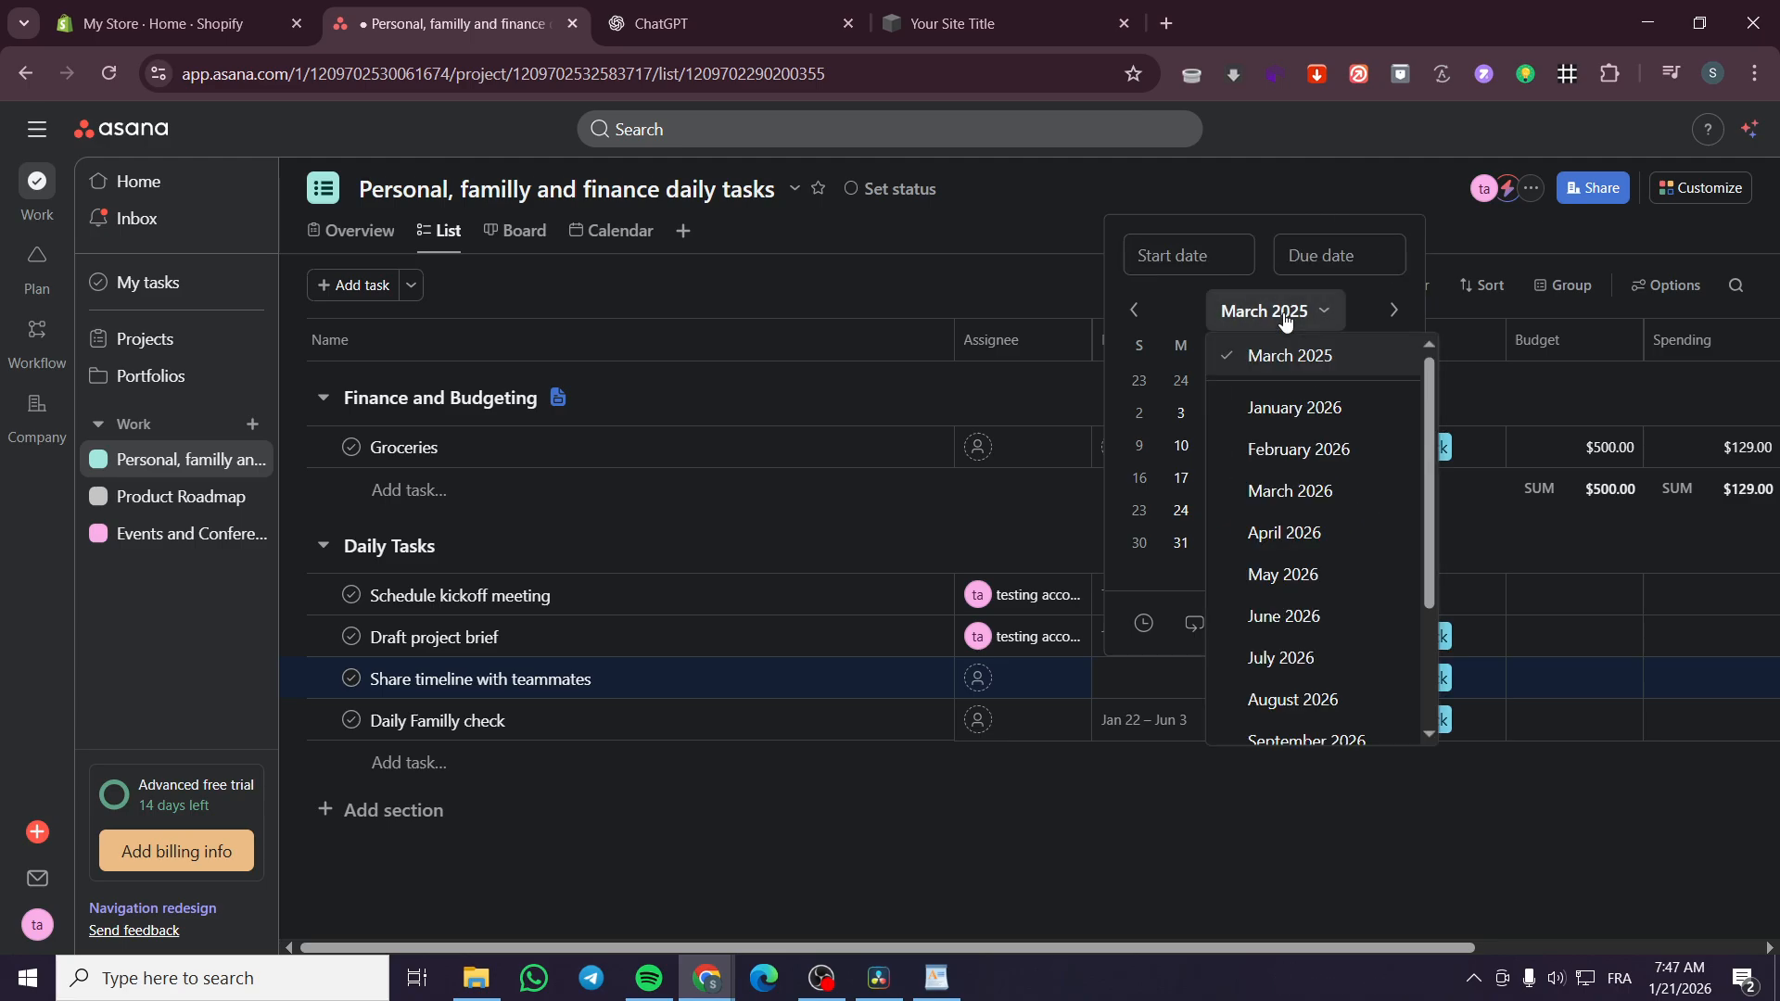
left_click(1299, 408)
left_click(1305, 412)
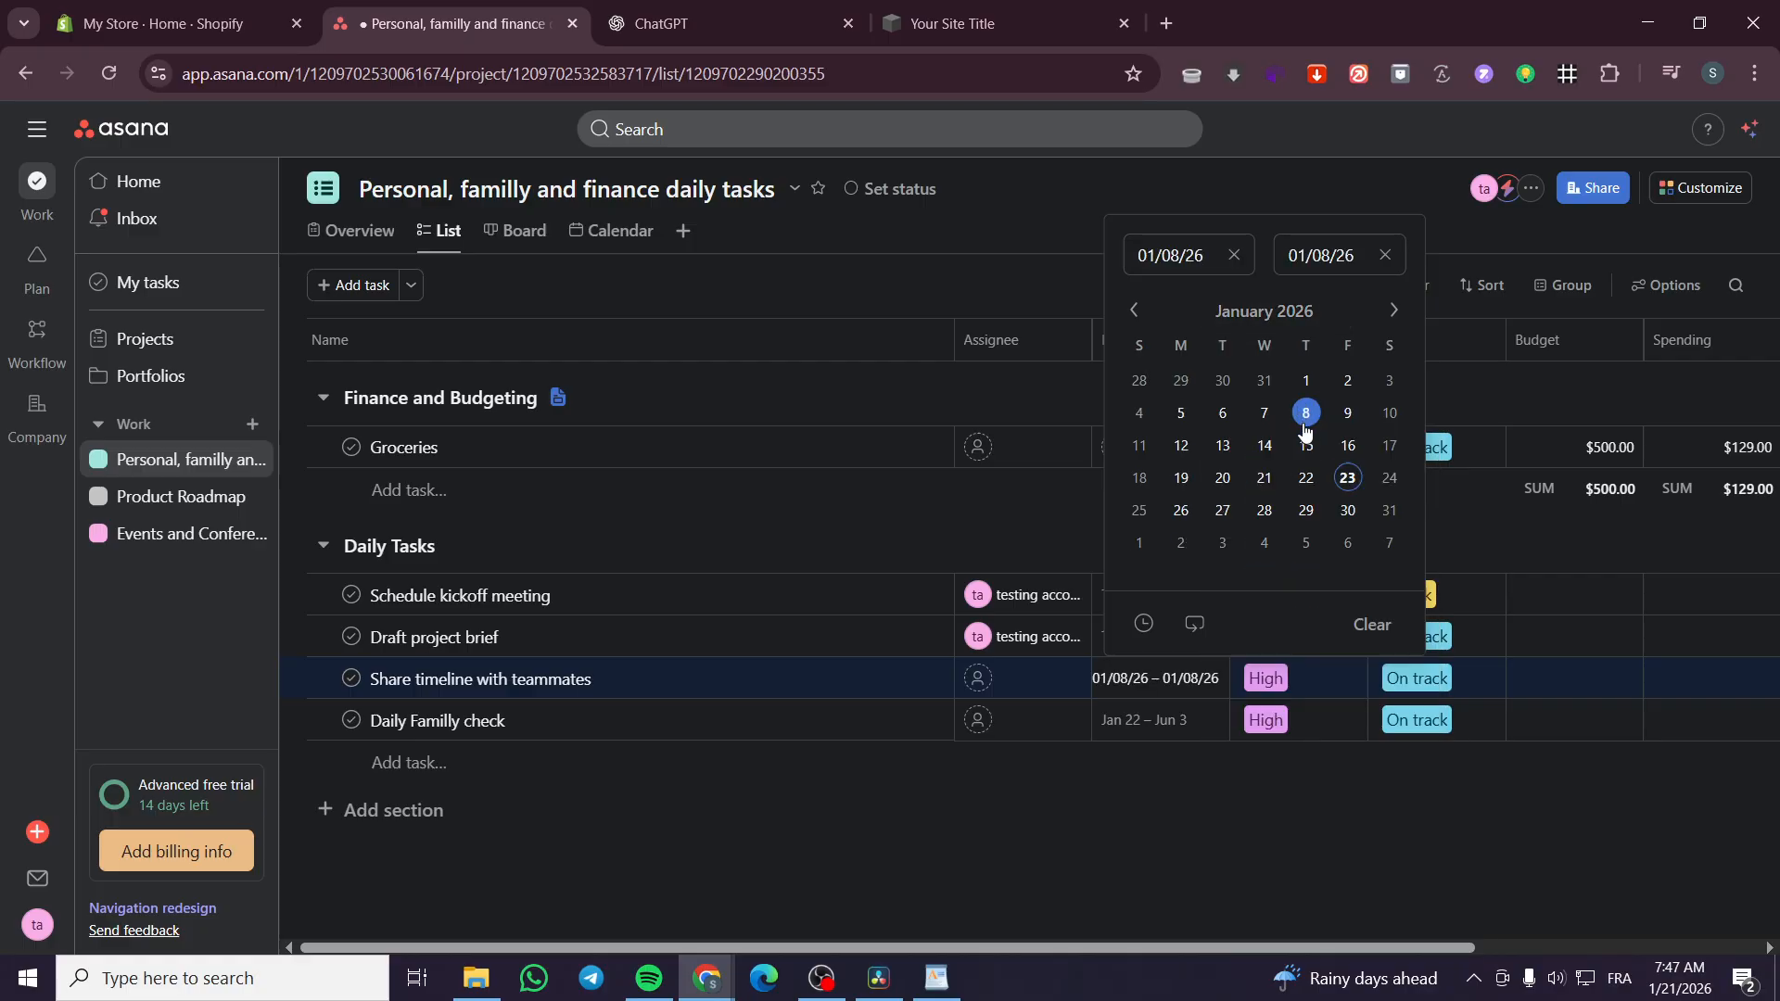
left_click(1387, 545)
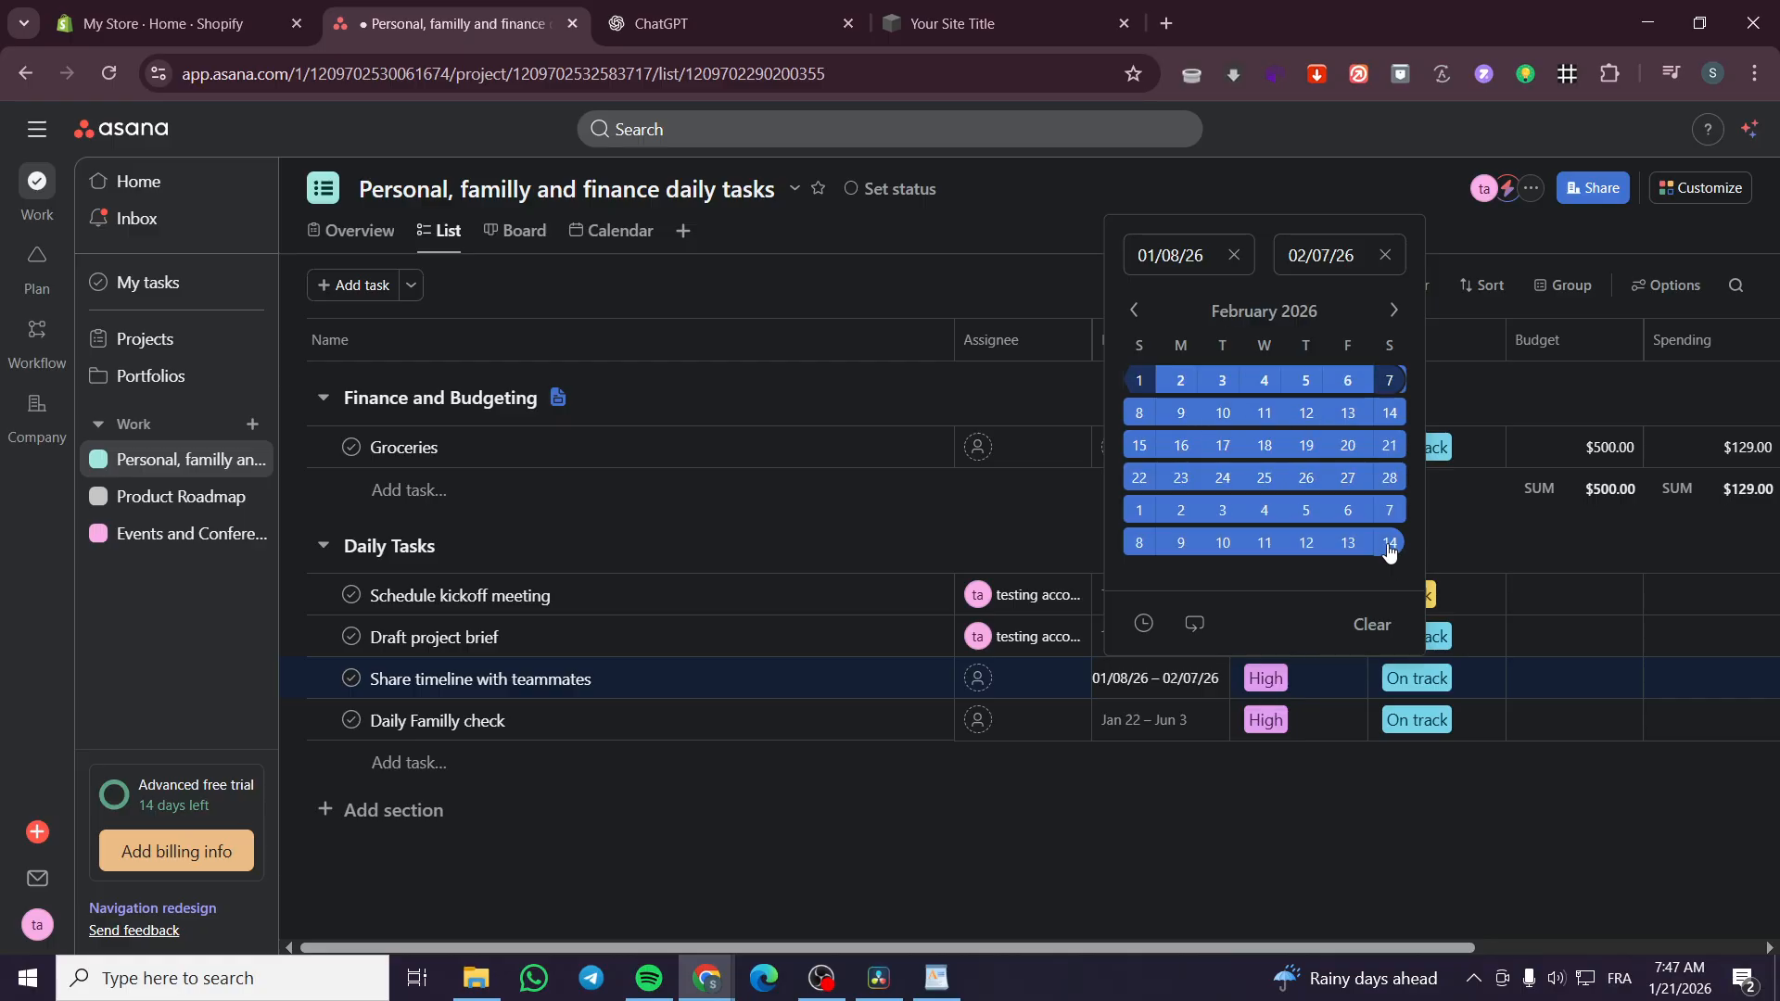
left_click(908, 522)
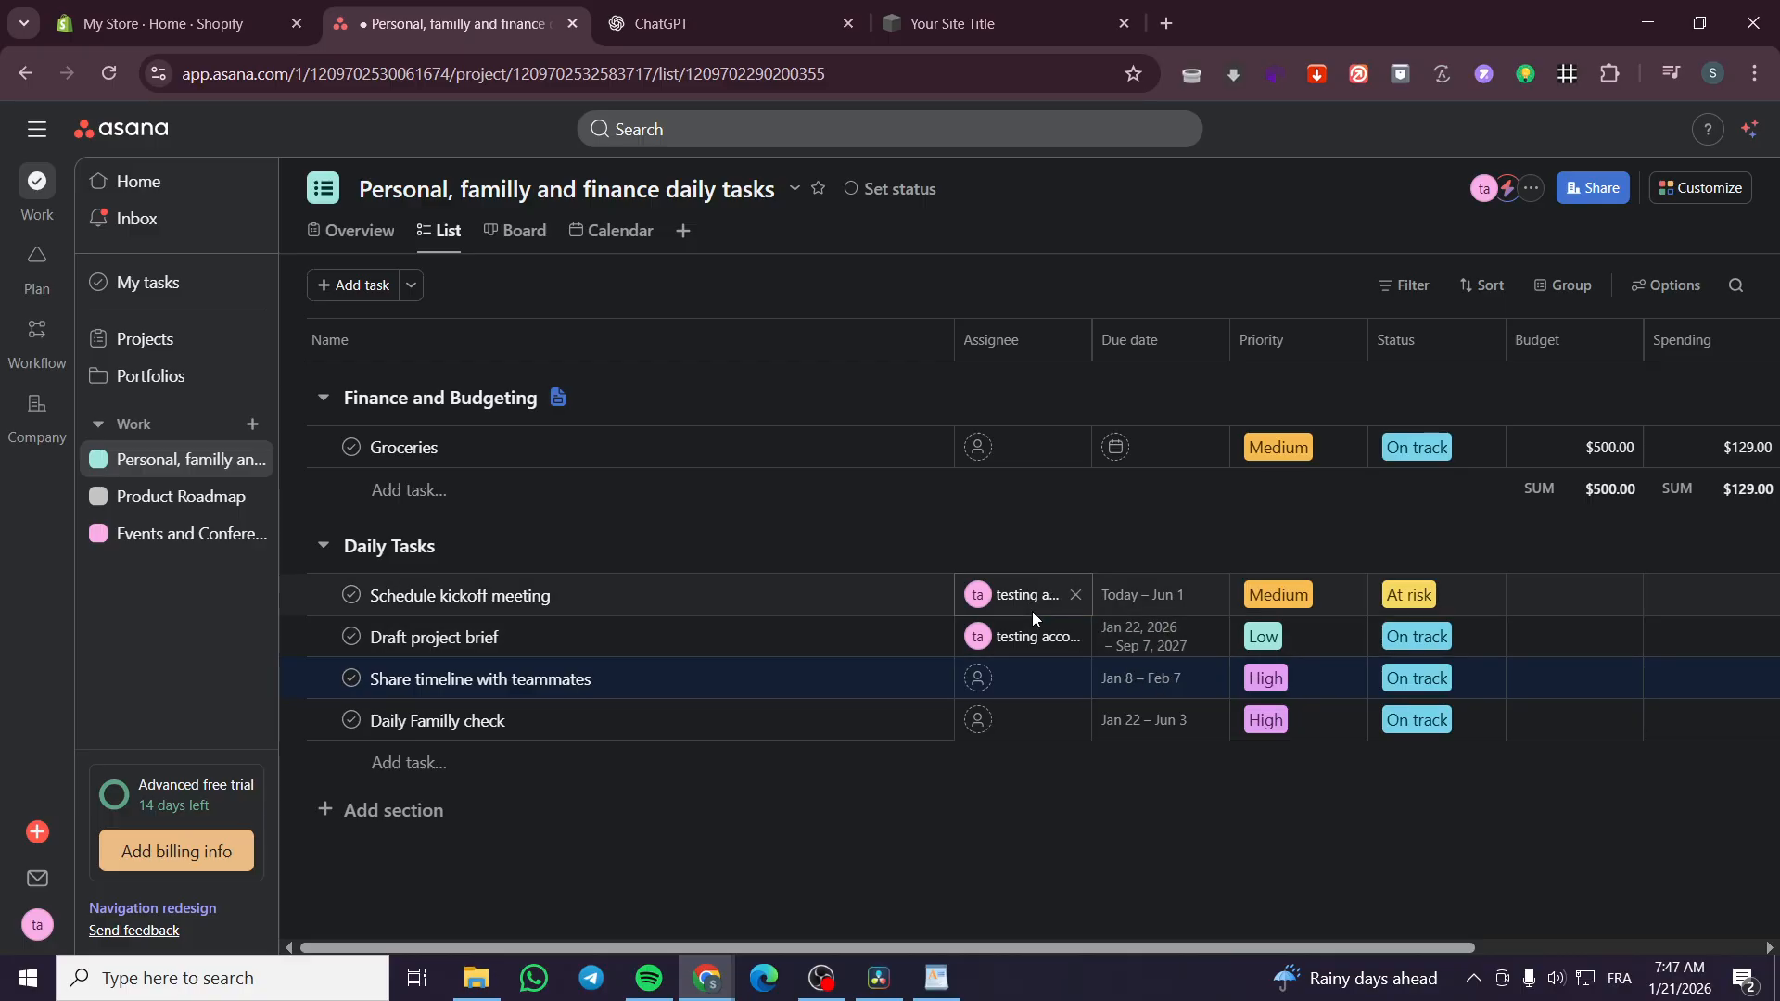
Assign the testing account user to the "Share timeline with teammates" and "Daily Familly check" tasks
left_click(978, 680)
left_click(990, 725)
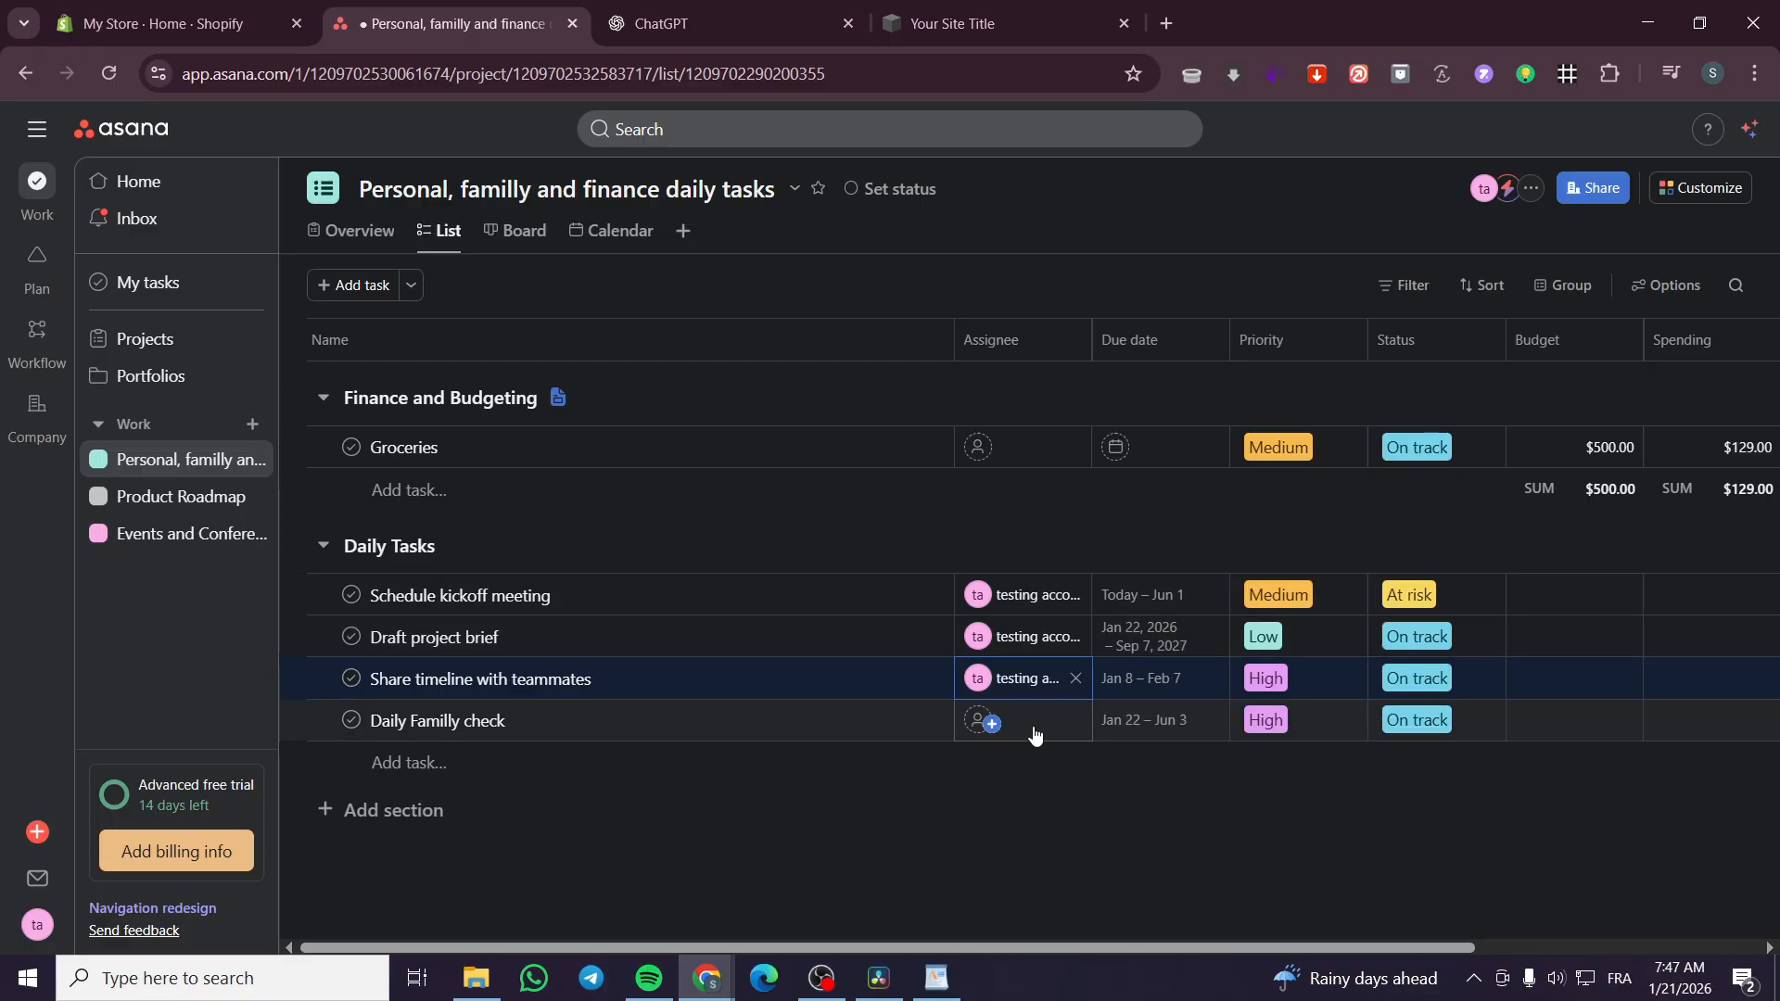
left_click(988, 723)
left_click(1039, 763)
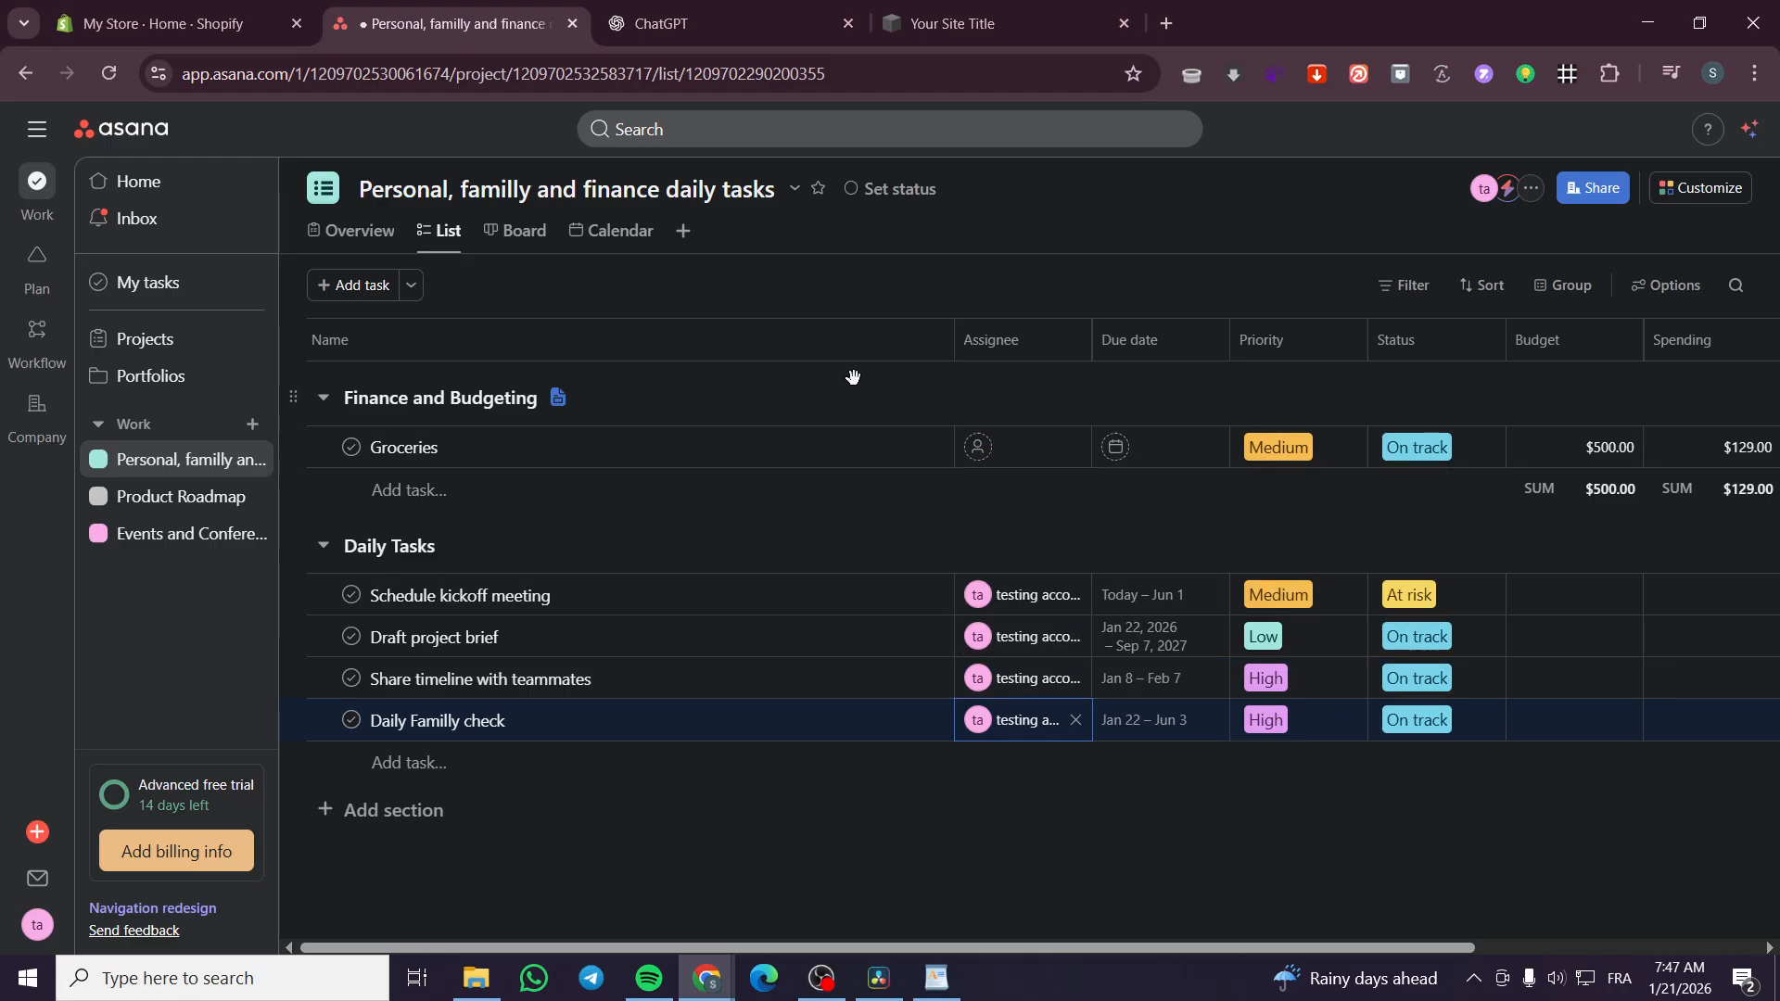
Add a Workload view to the project and rename it Capacity
left_click(687, 234)
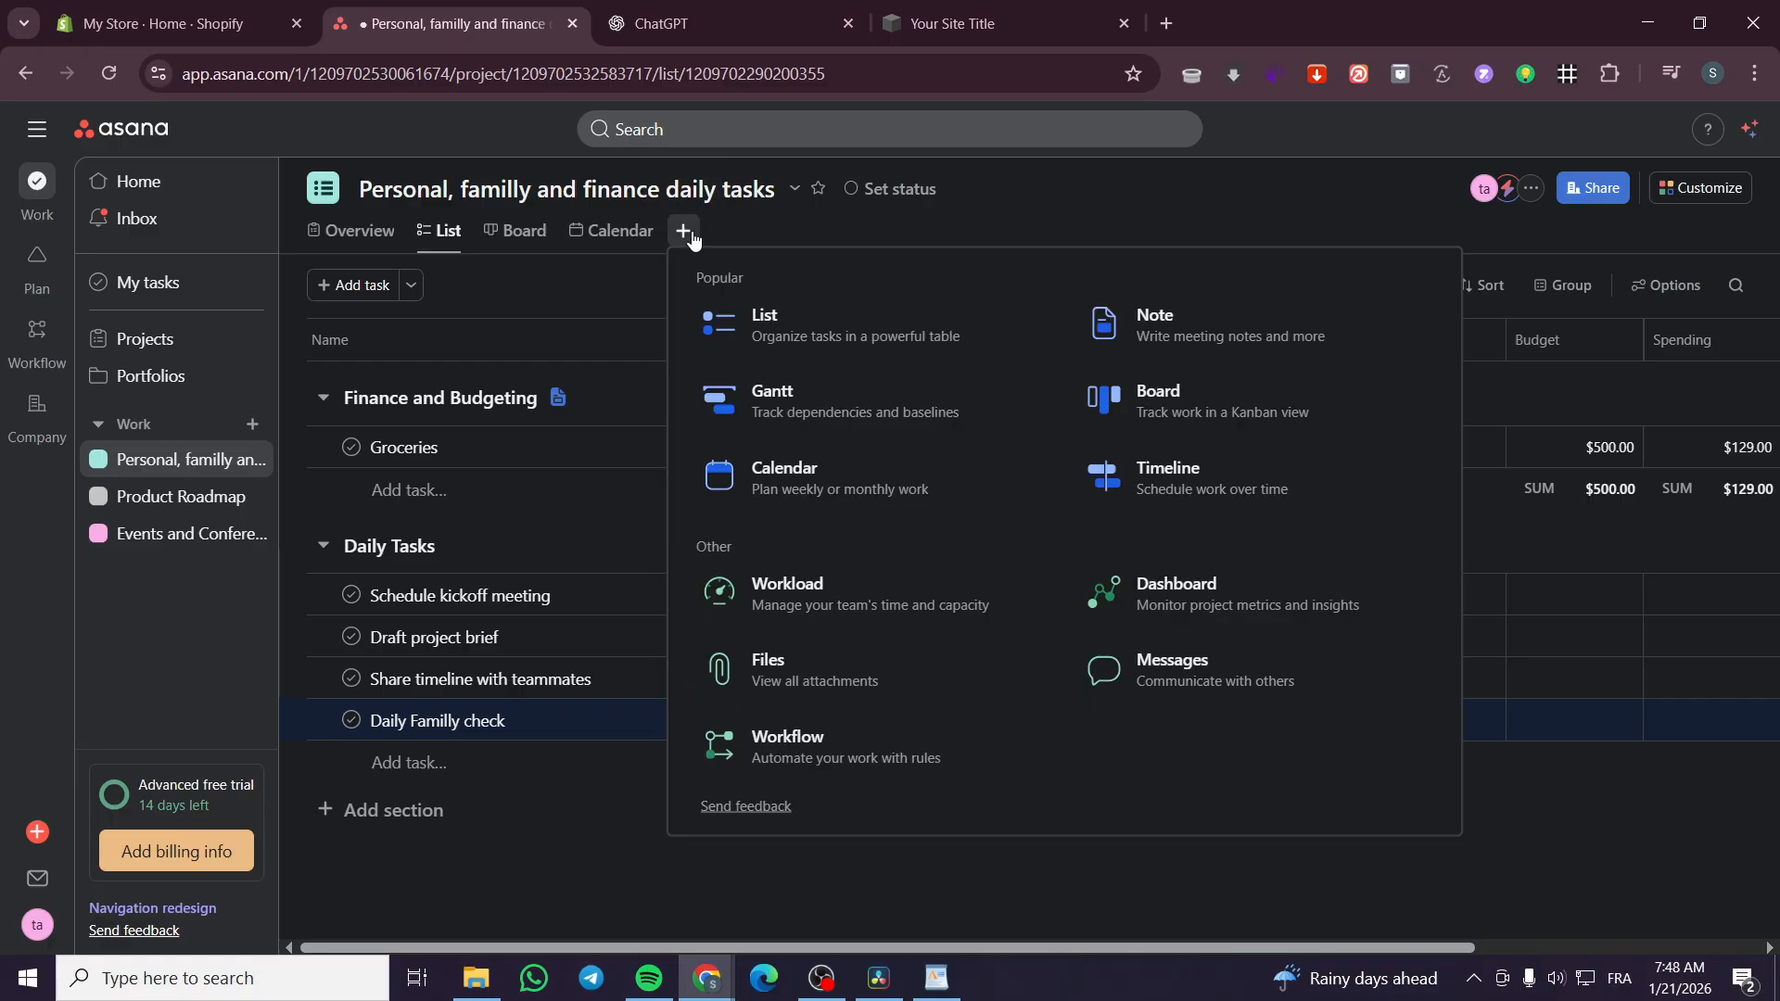
left_click(785, 622)
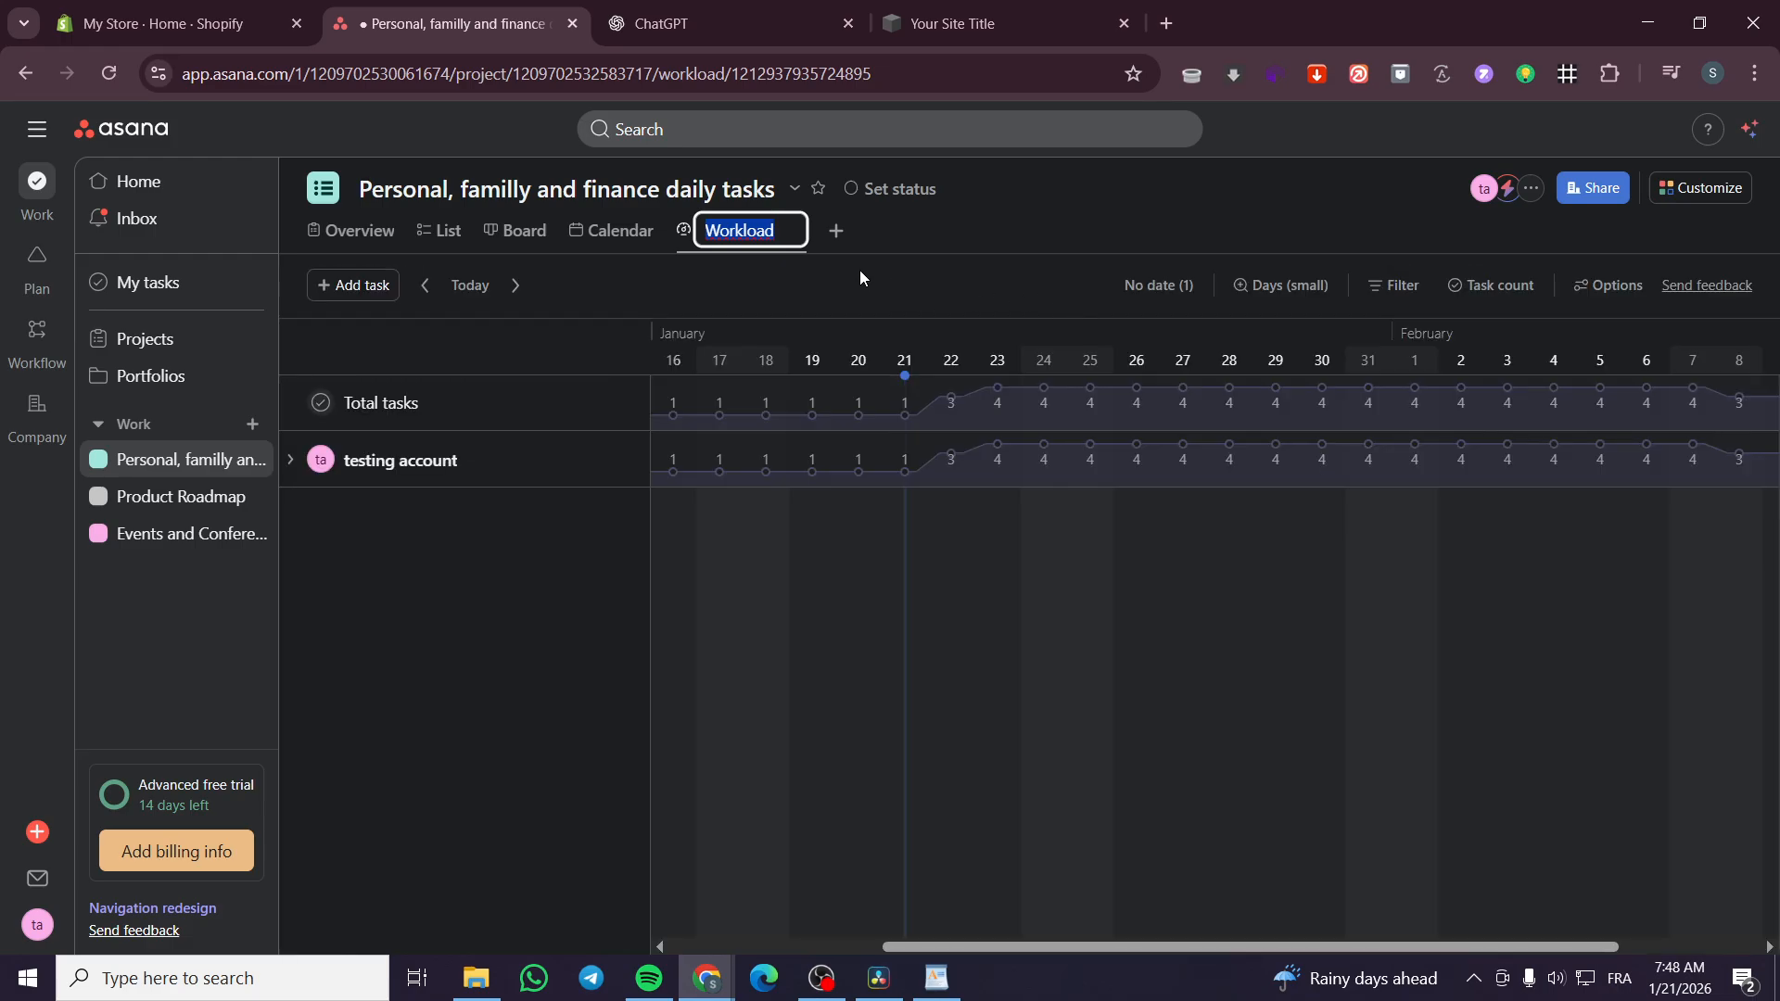
type("Capacity")
key("Return")
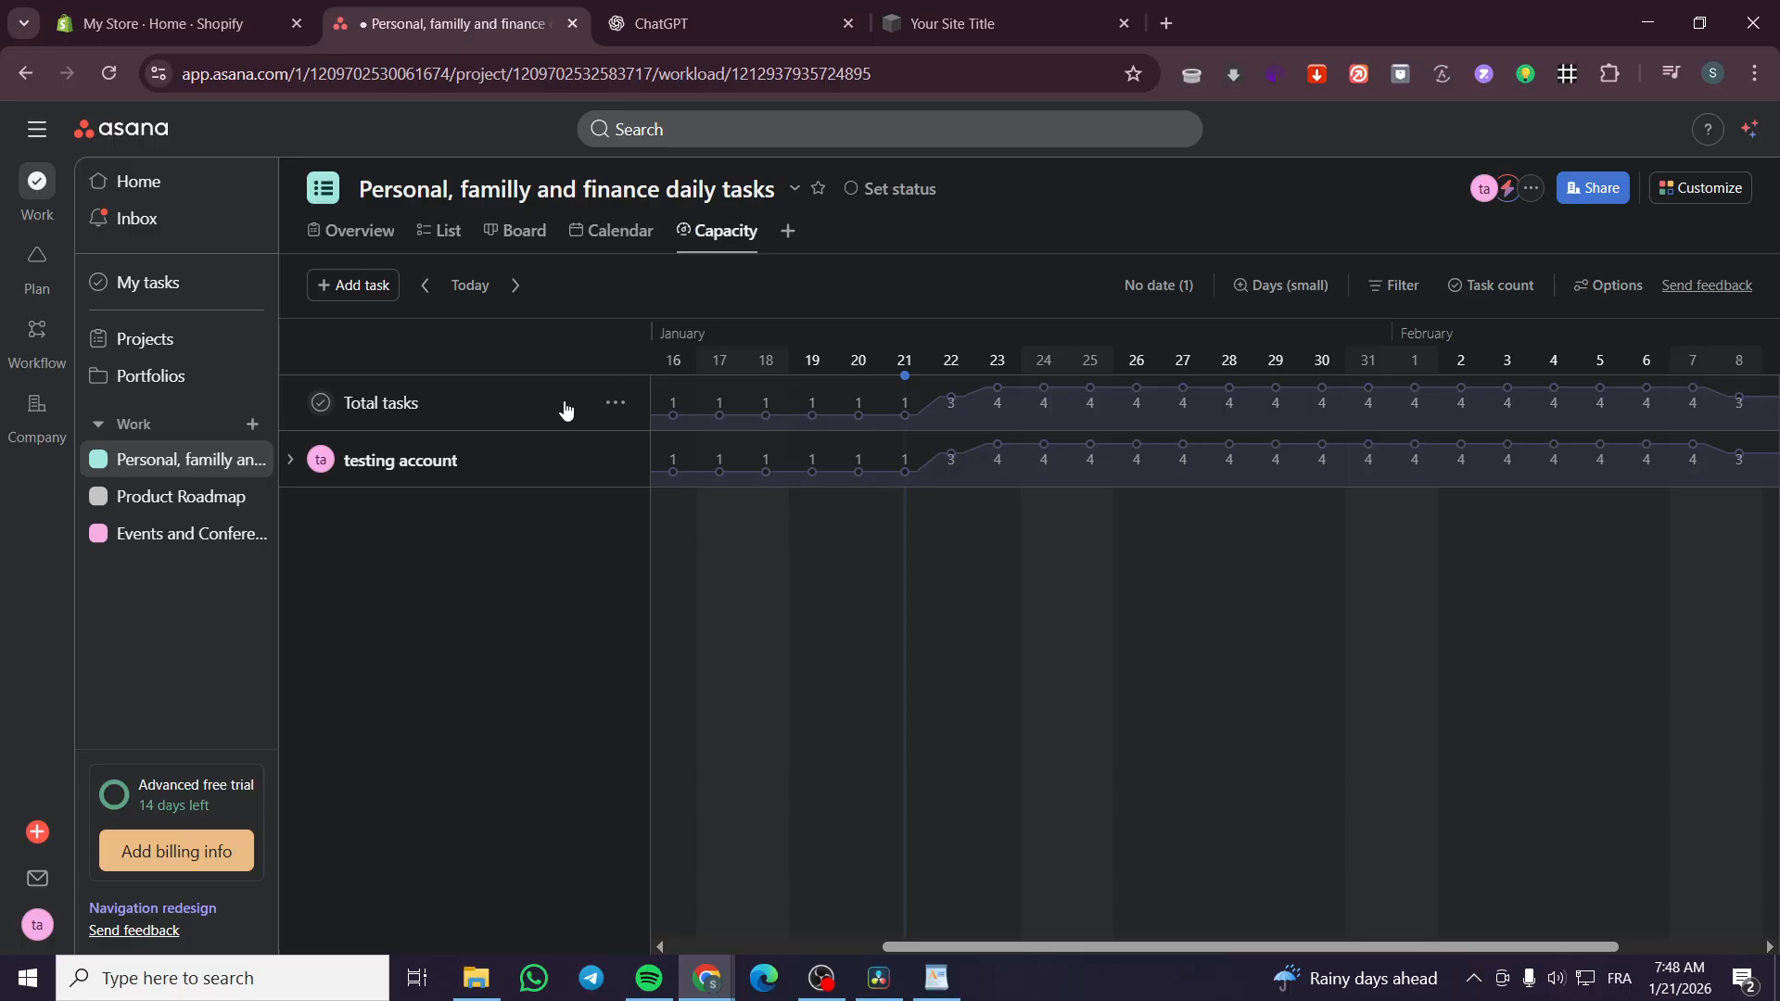
Expand the testing account's row and examine its task bars and daily task counts across the timeline
left_click(293, 469)
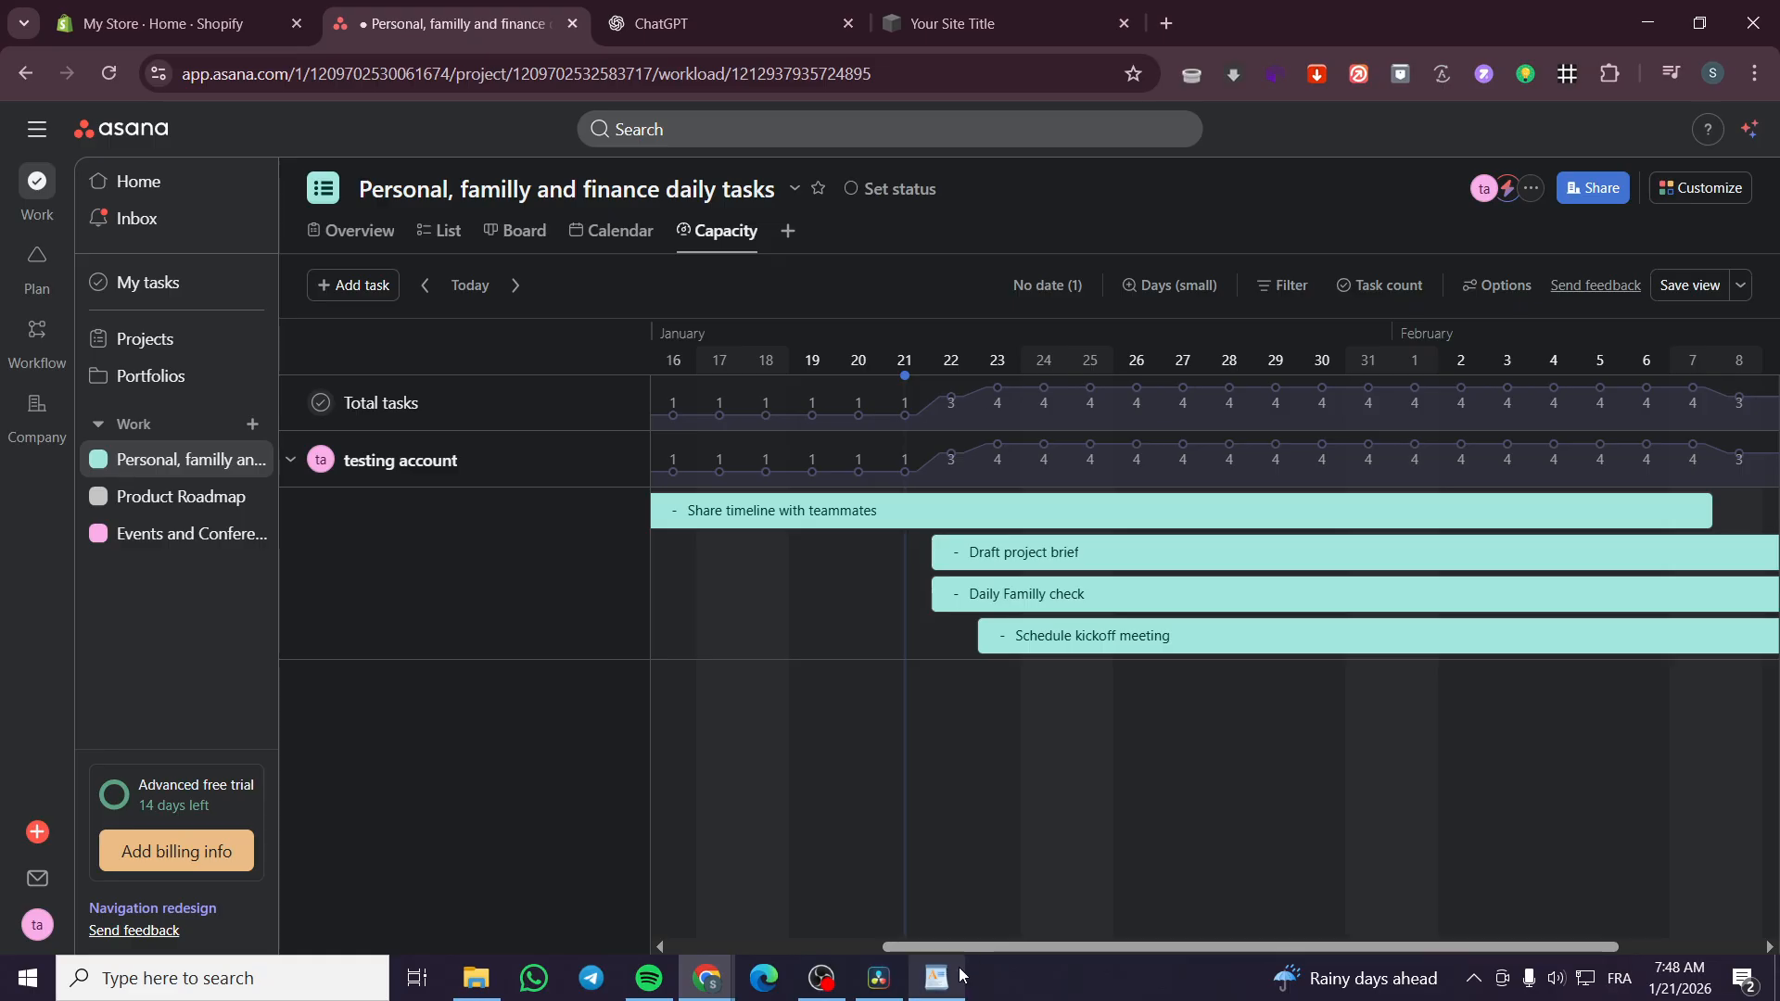
left_click_drag(1016, 946, 699, 940)
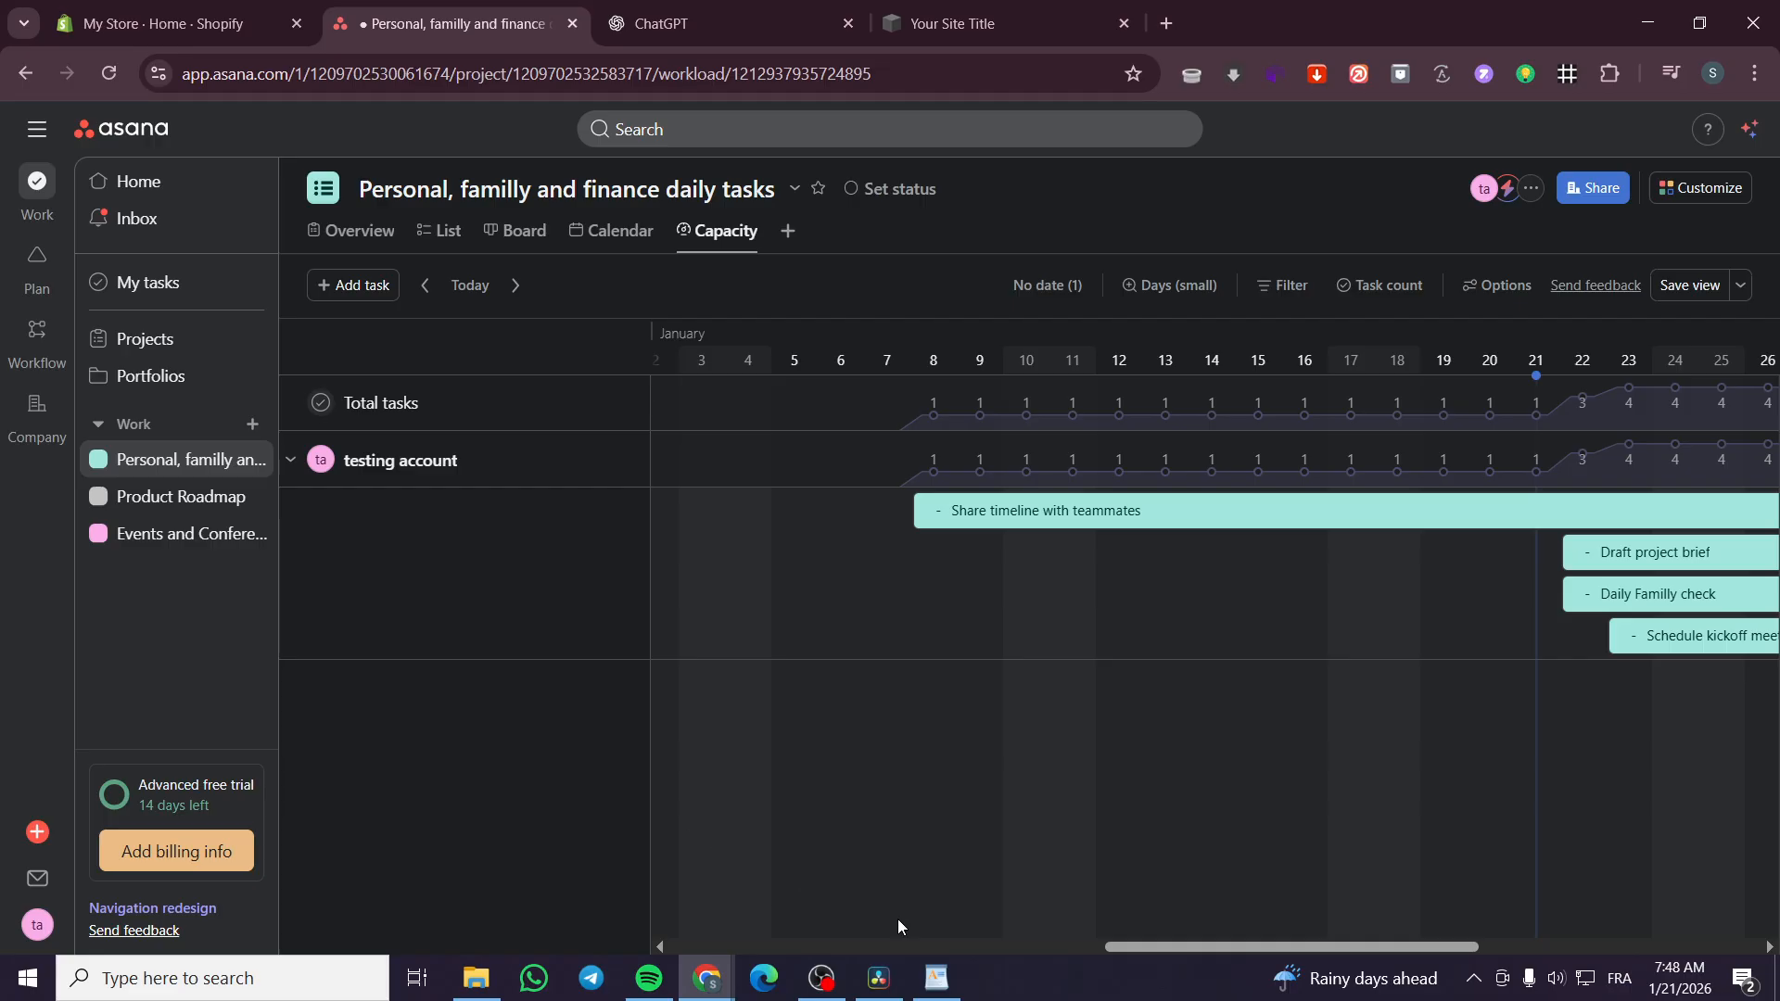
left_click_drag(1198, 948, 1243, 949)
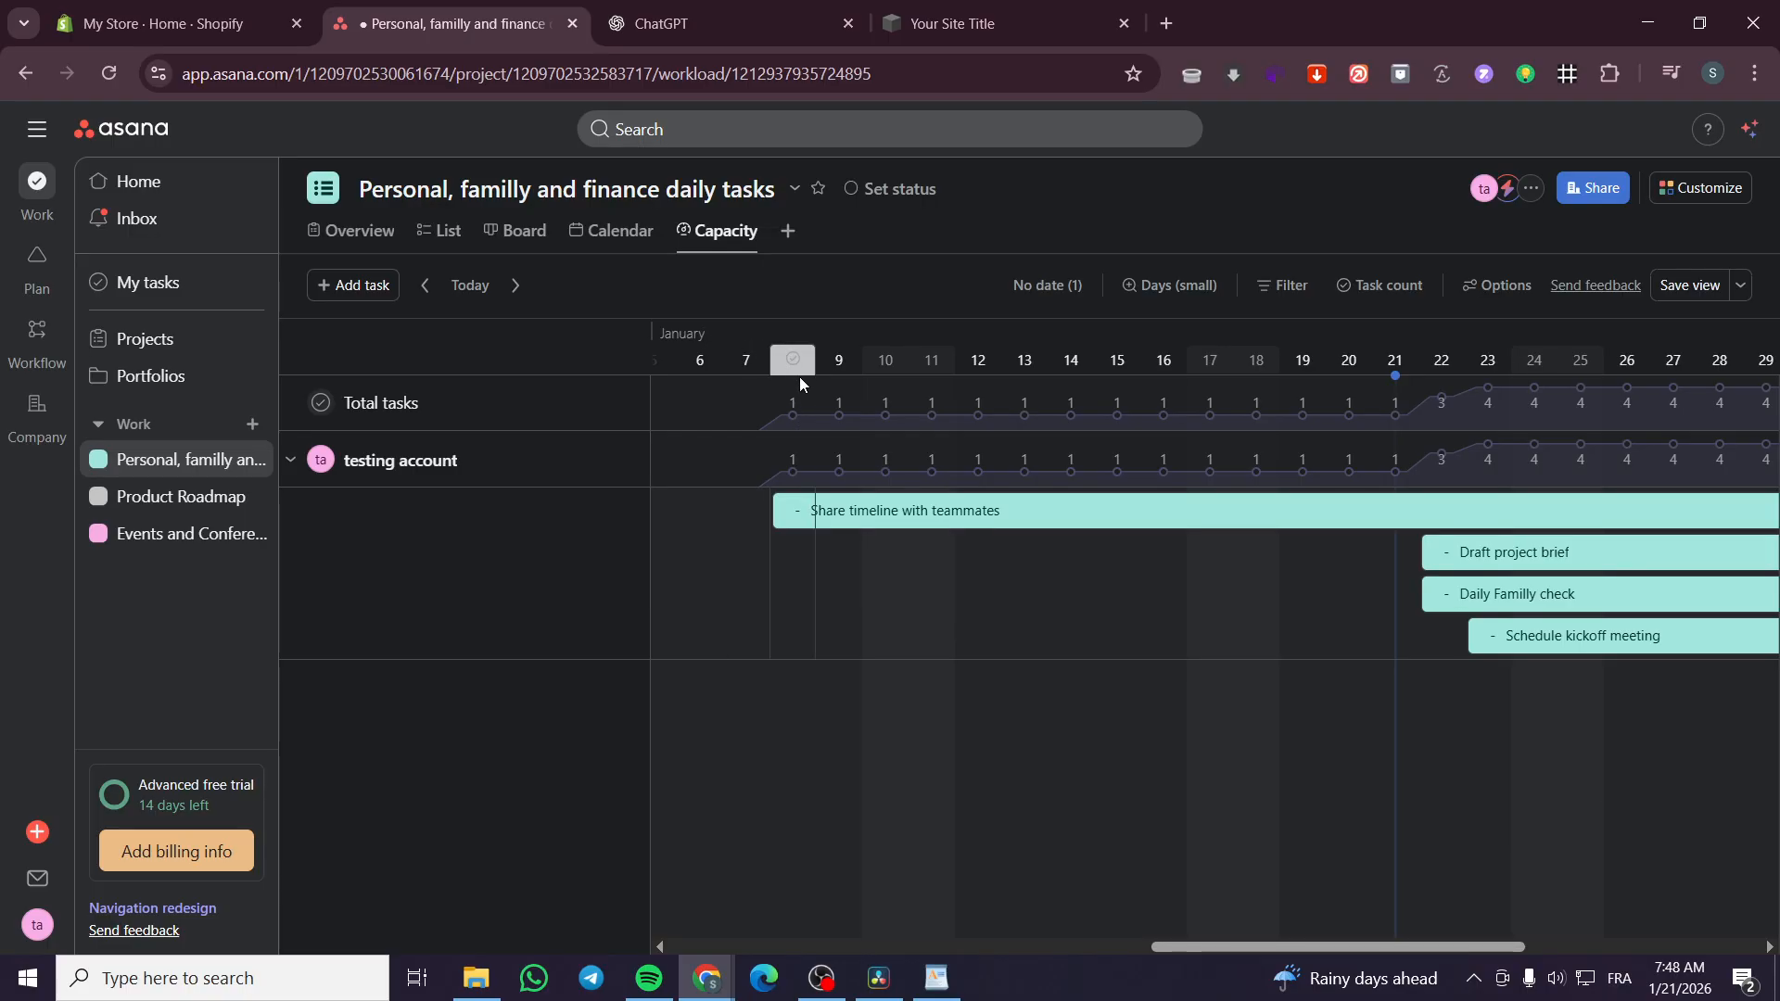
left_click_drag(1269, 950, 1387, 947)
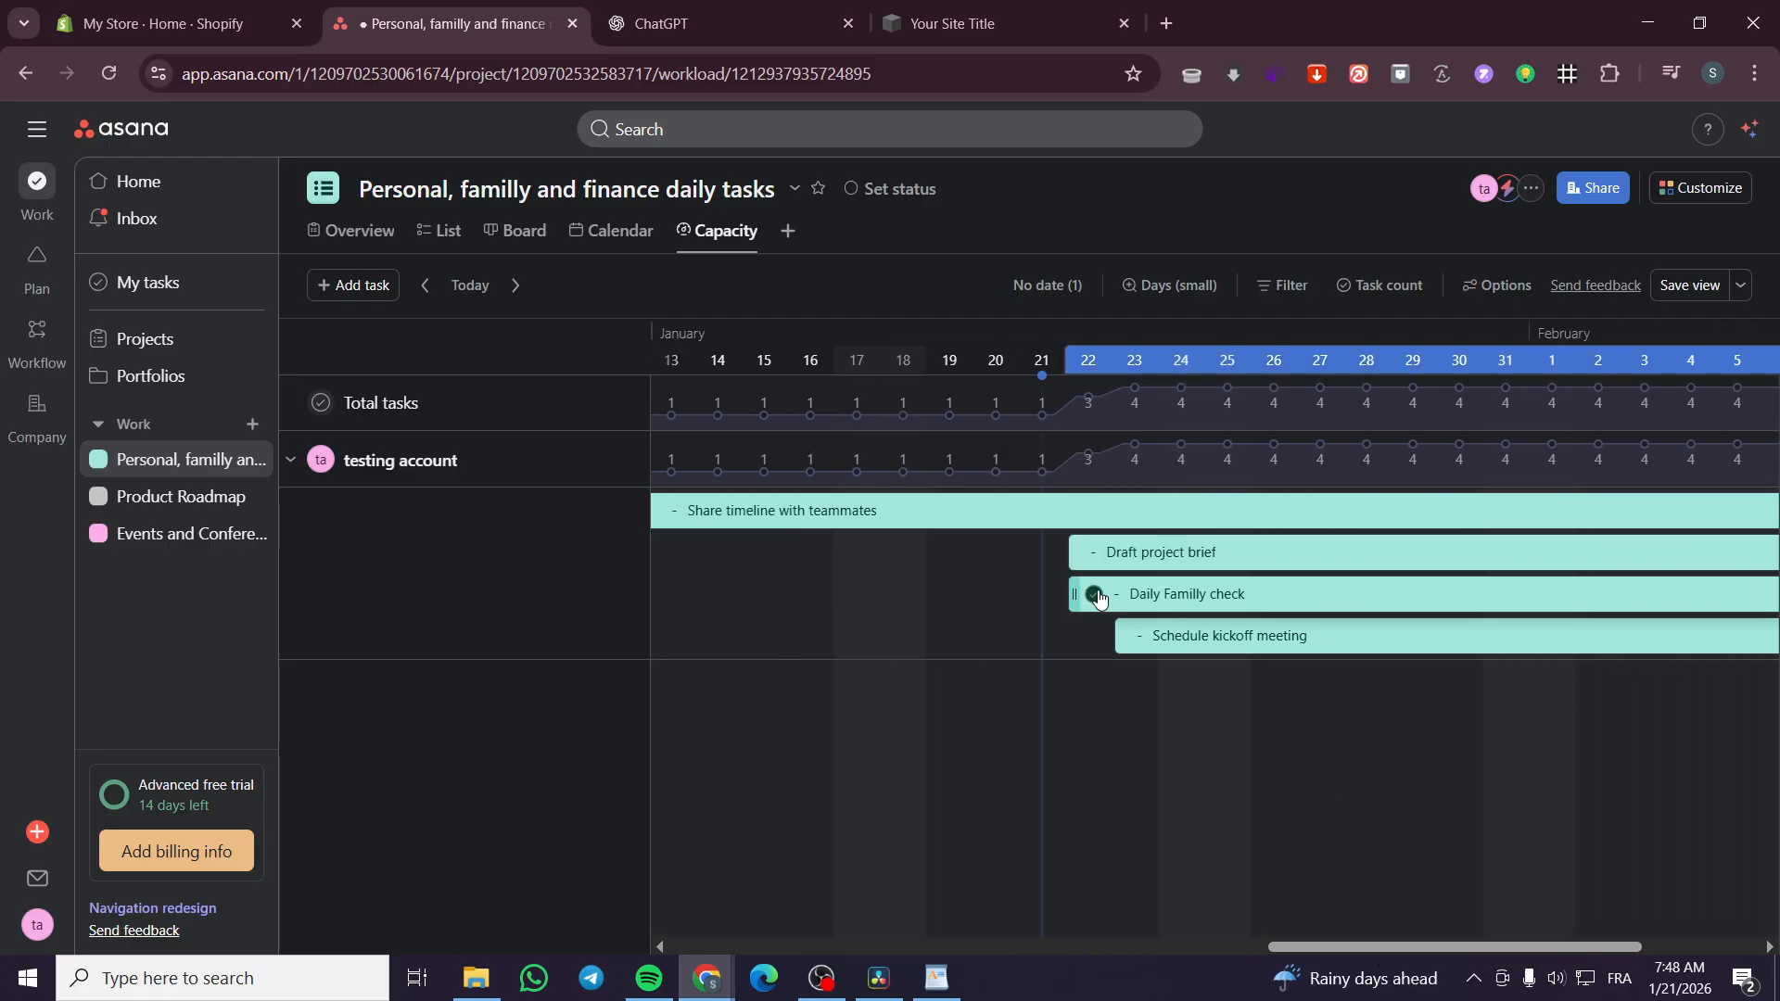
mouse_move(1088, 408)
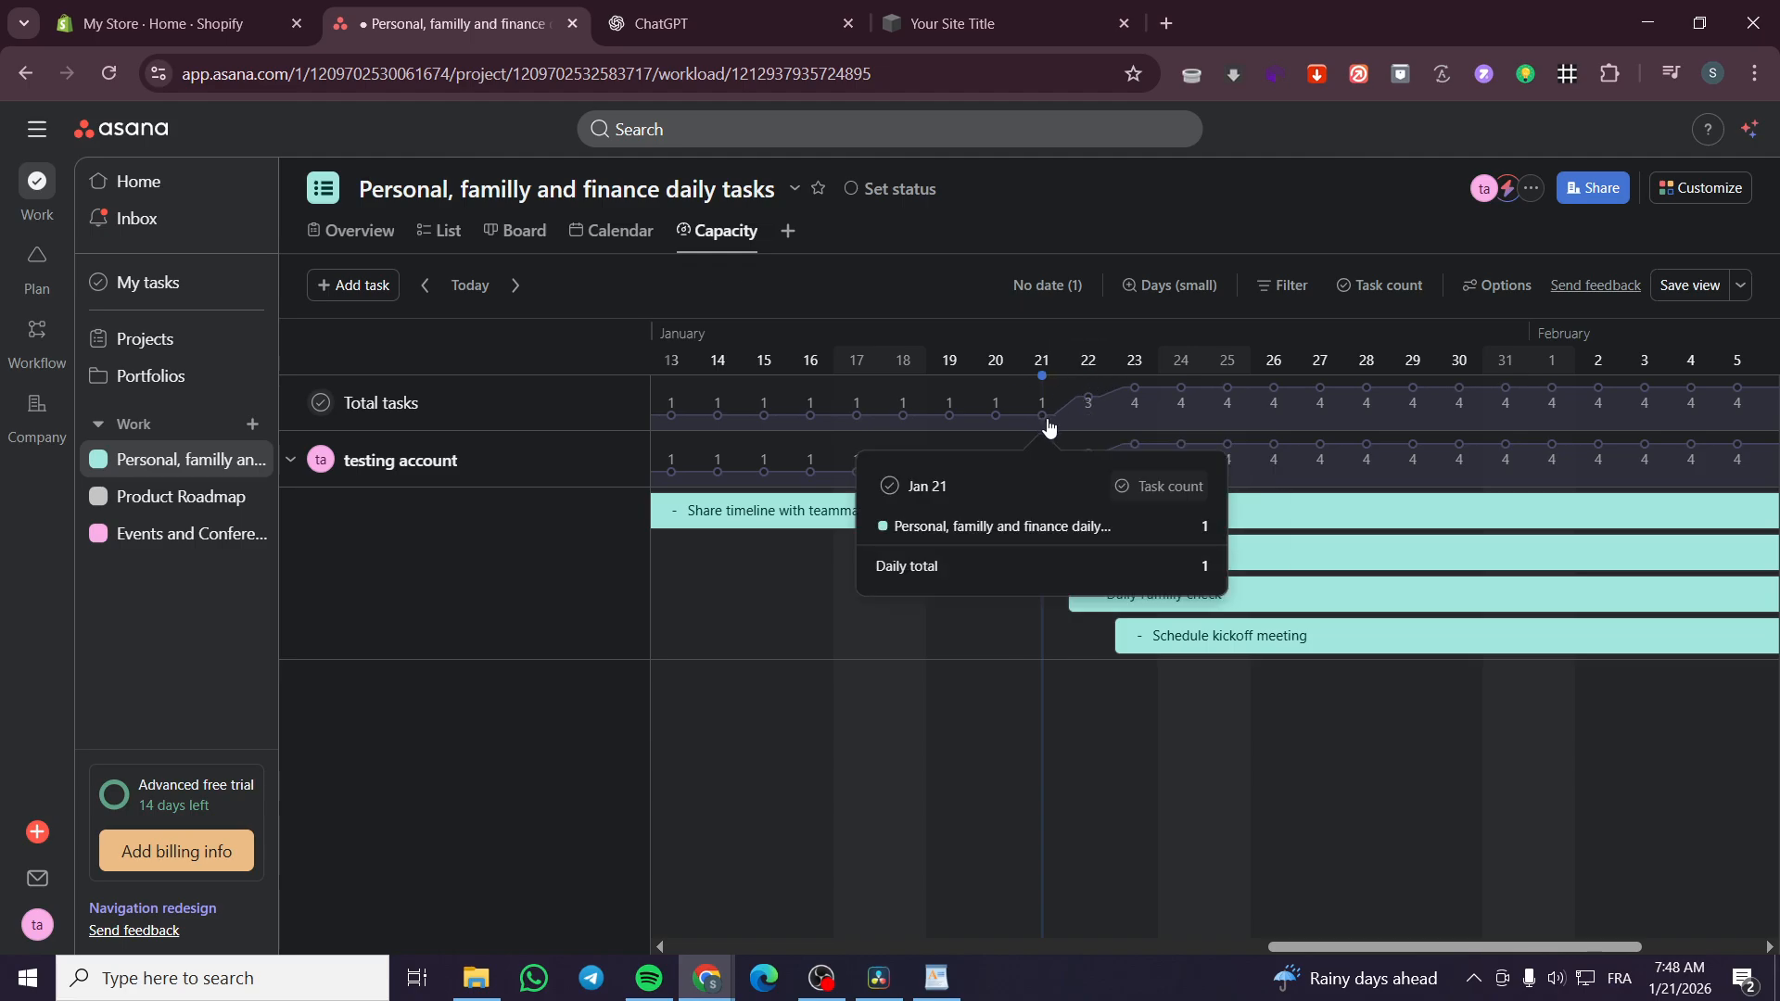
mouse_move(1143, 395)
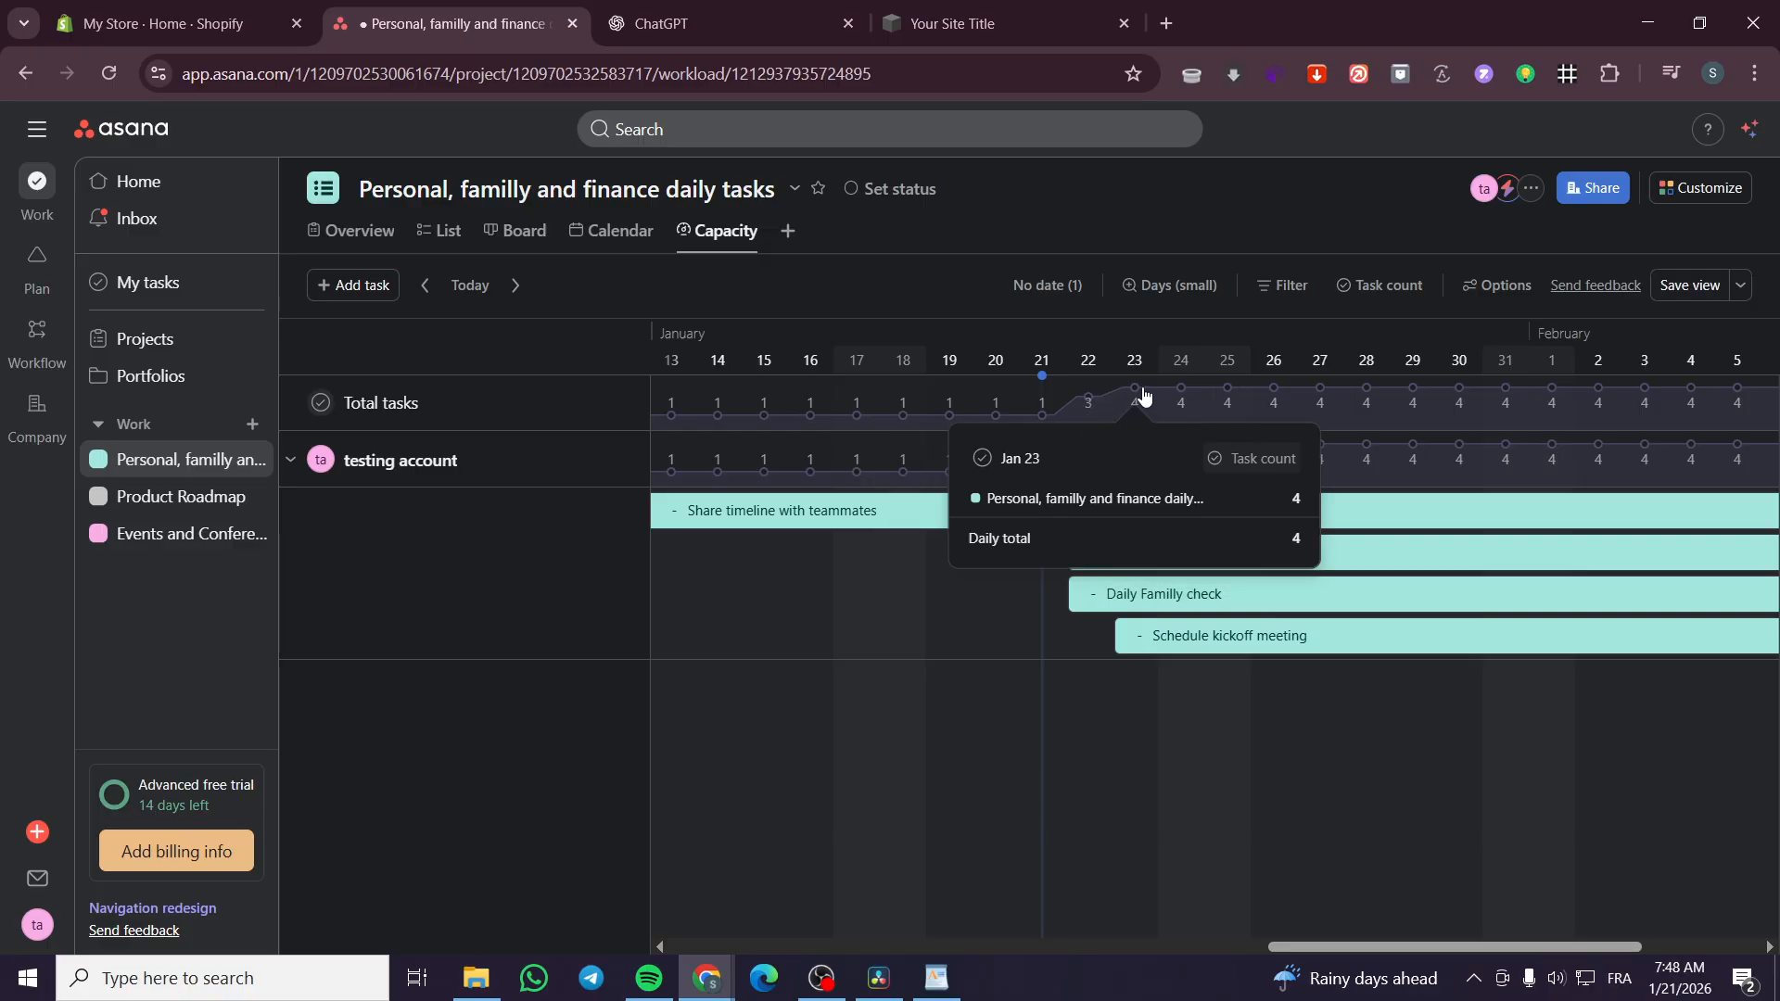
mouse_move(1275, 399)
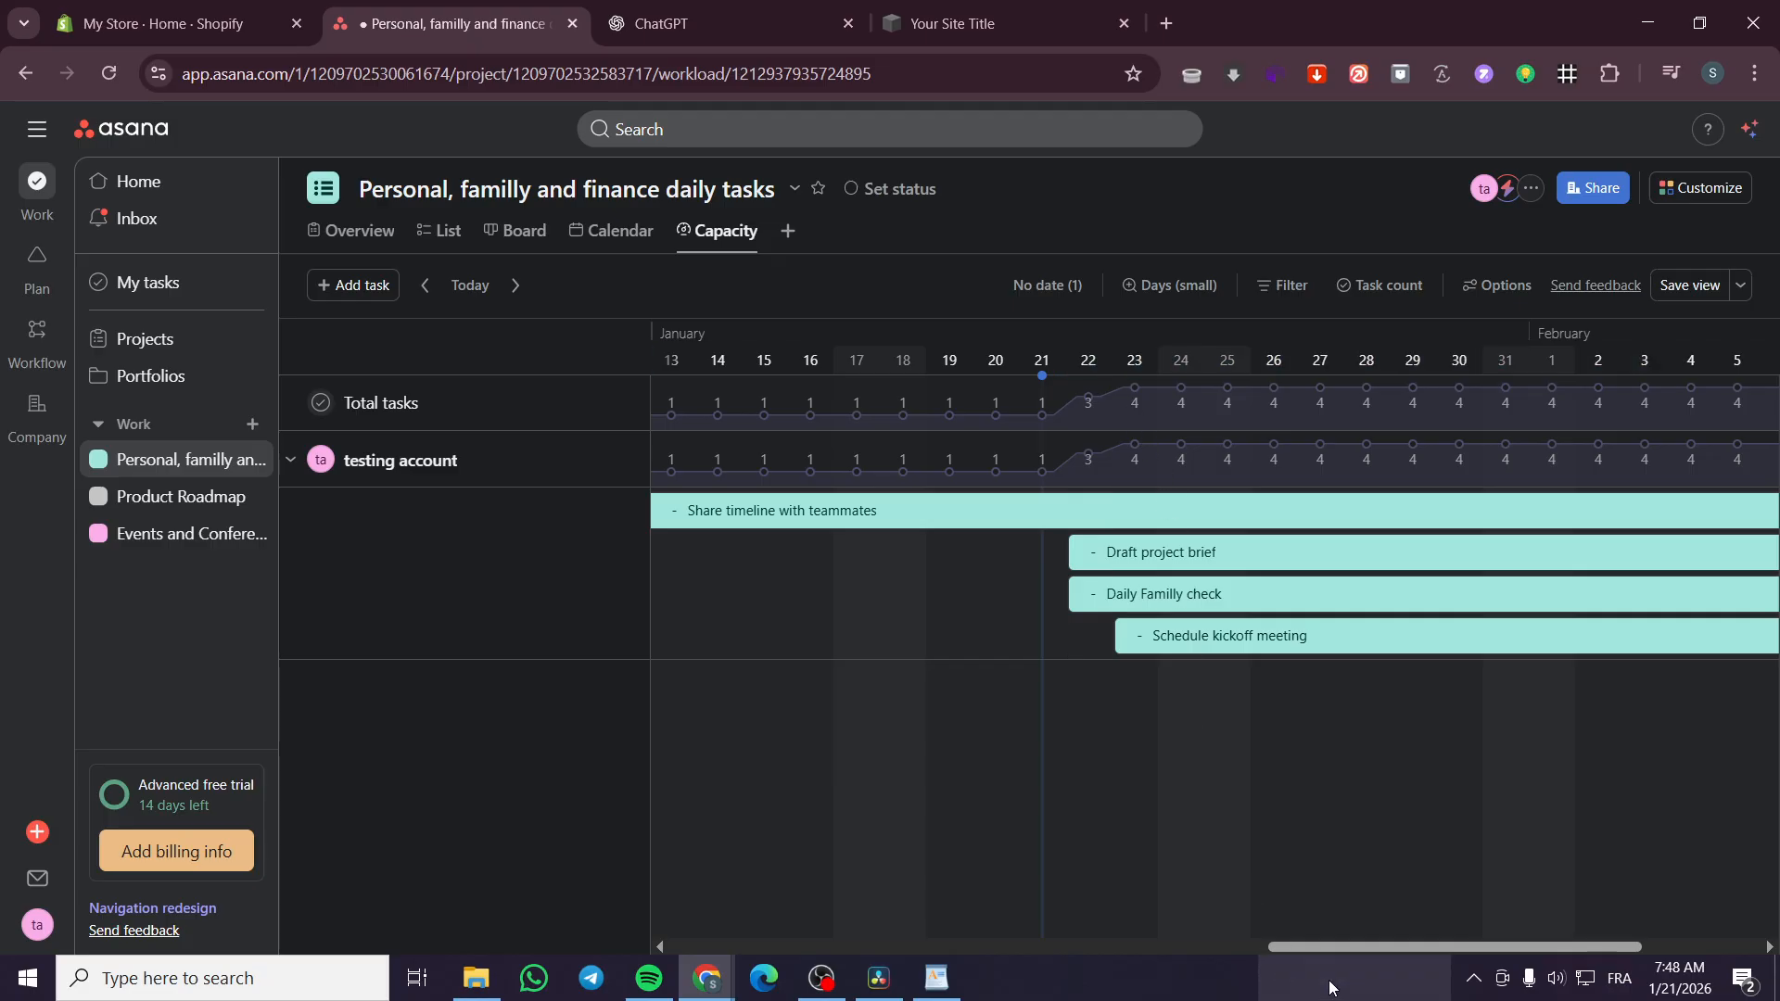
left_click_drag(1335, 947, 1537, 958)
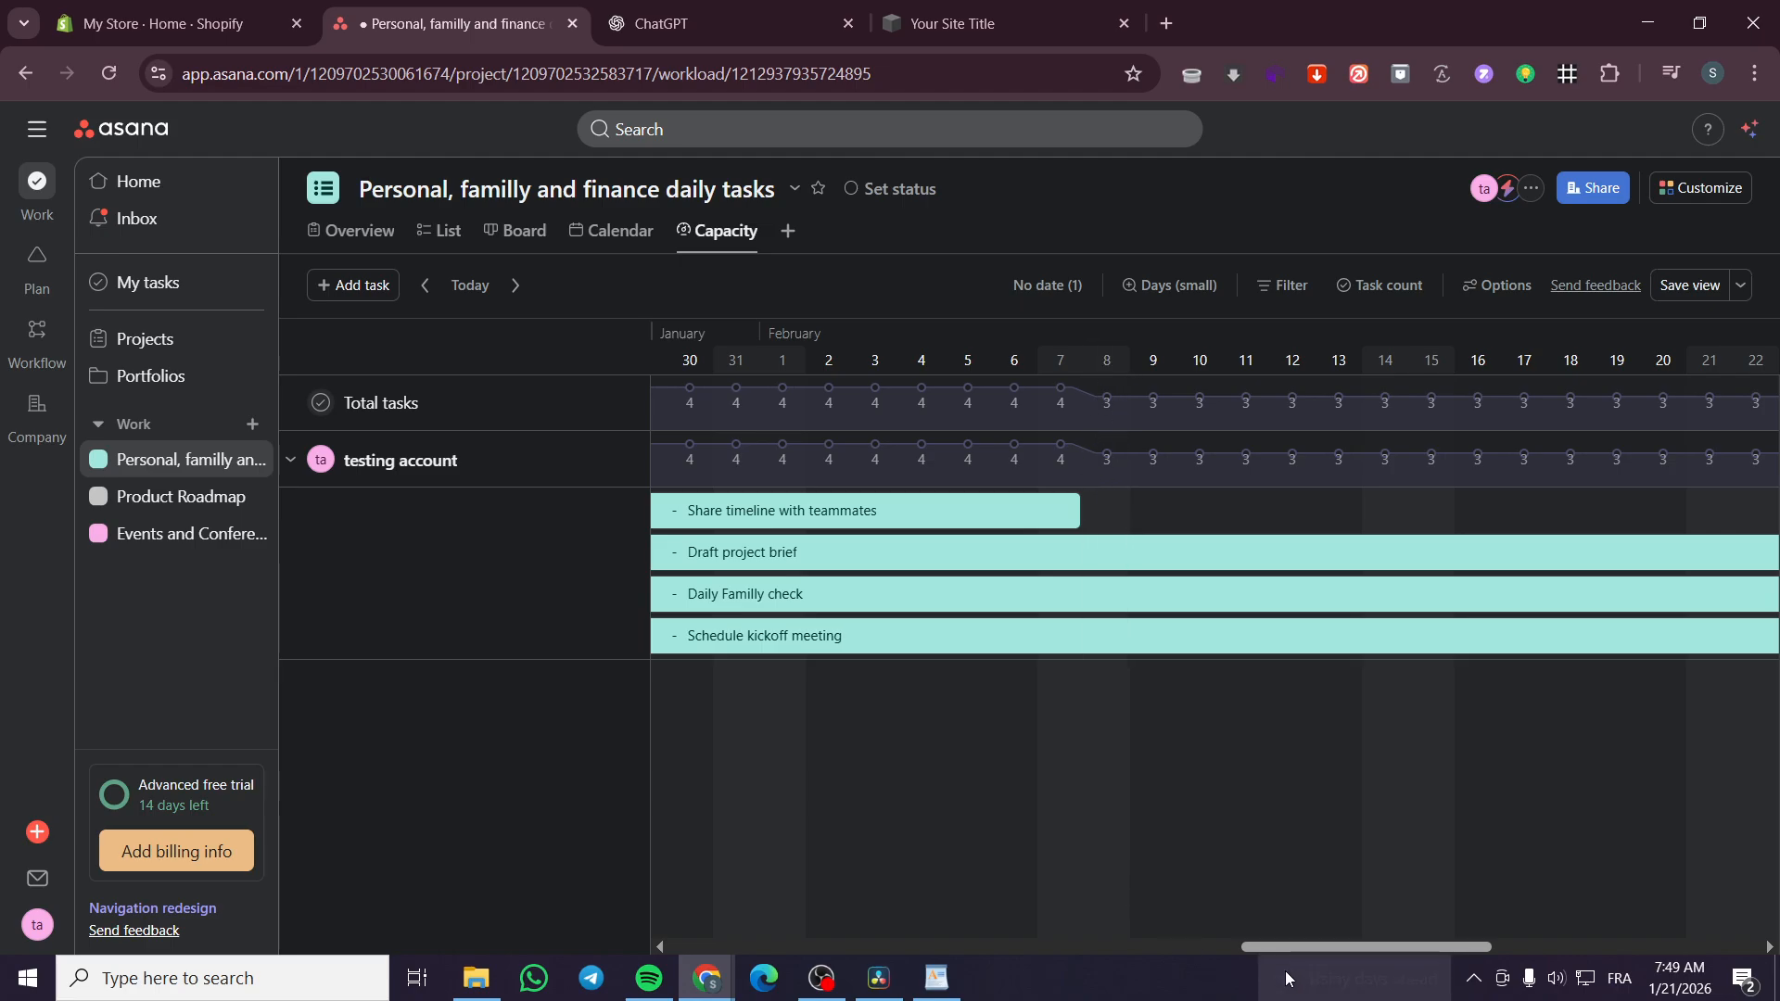
left_click_drag(1298, 949, 1778, 985)
left_click_drag(1606, 948, 1776, 960)
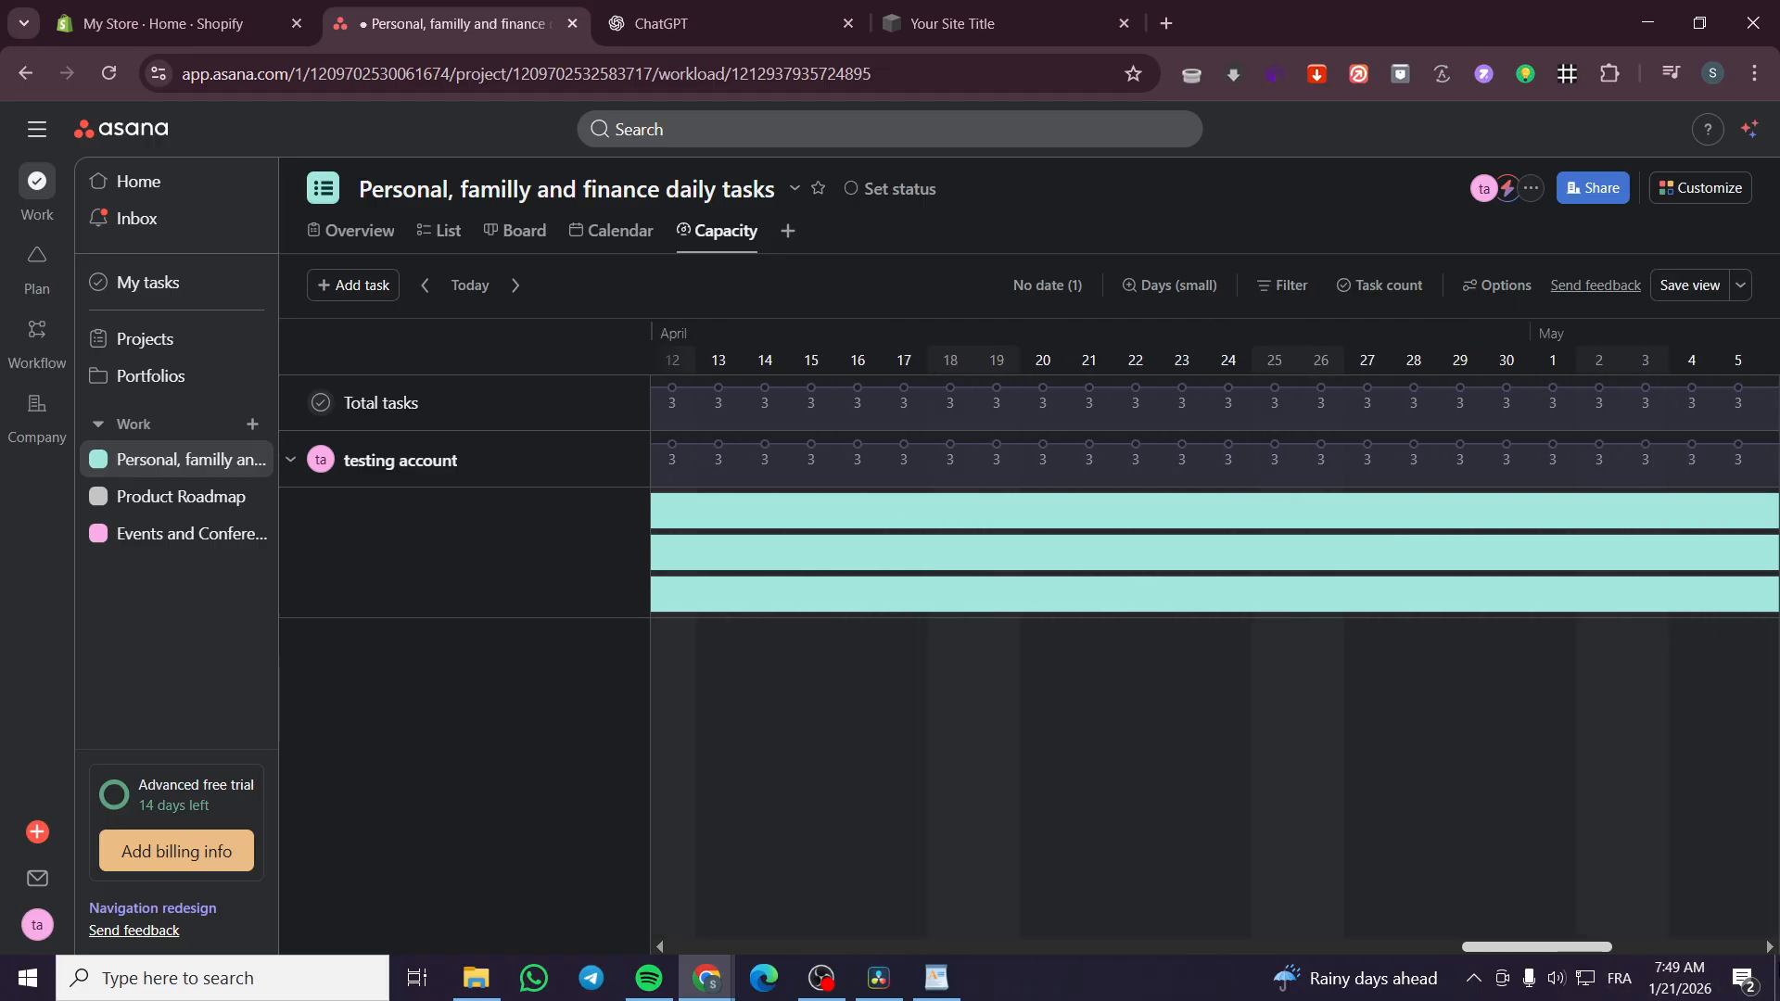
left_click_drag(1538, 947, 1717, 940)
left_click_drag(1520, 941, 1563, 946)
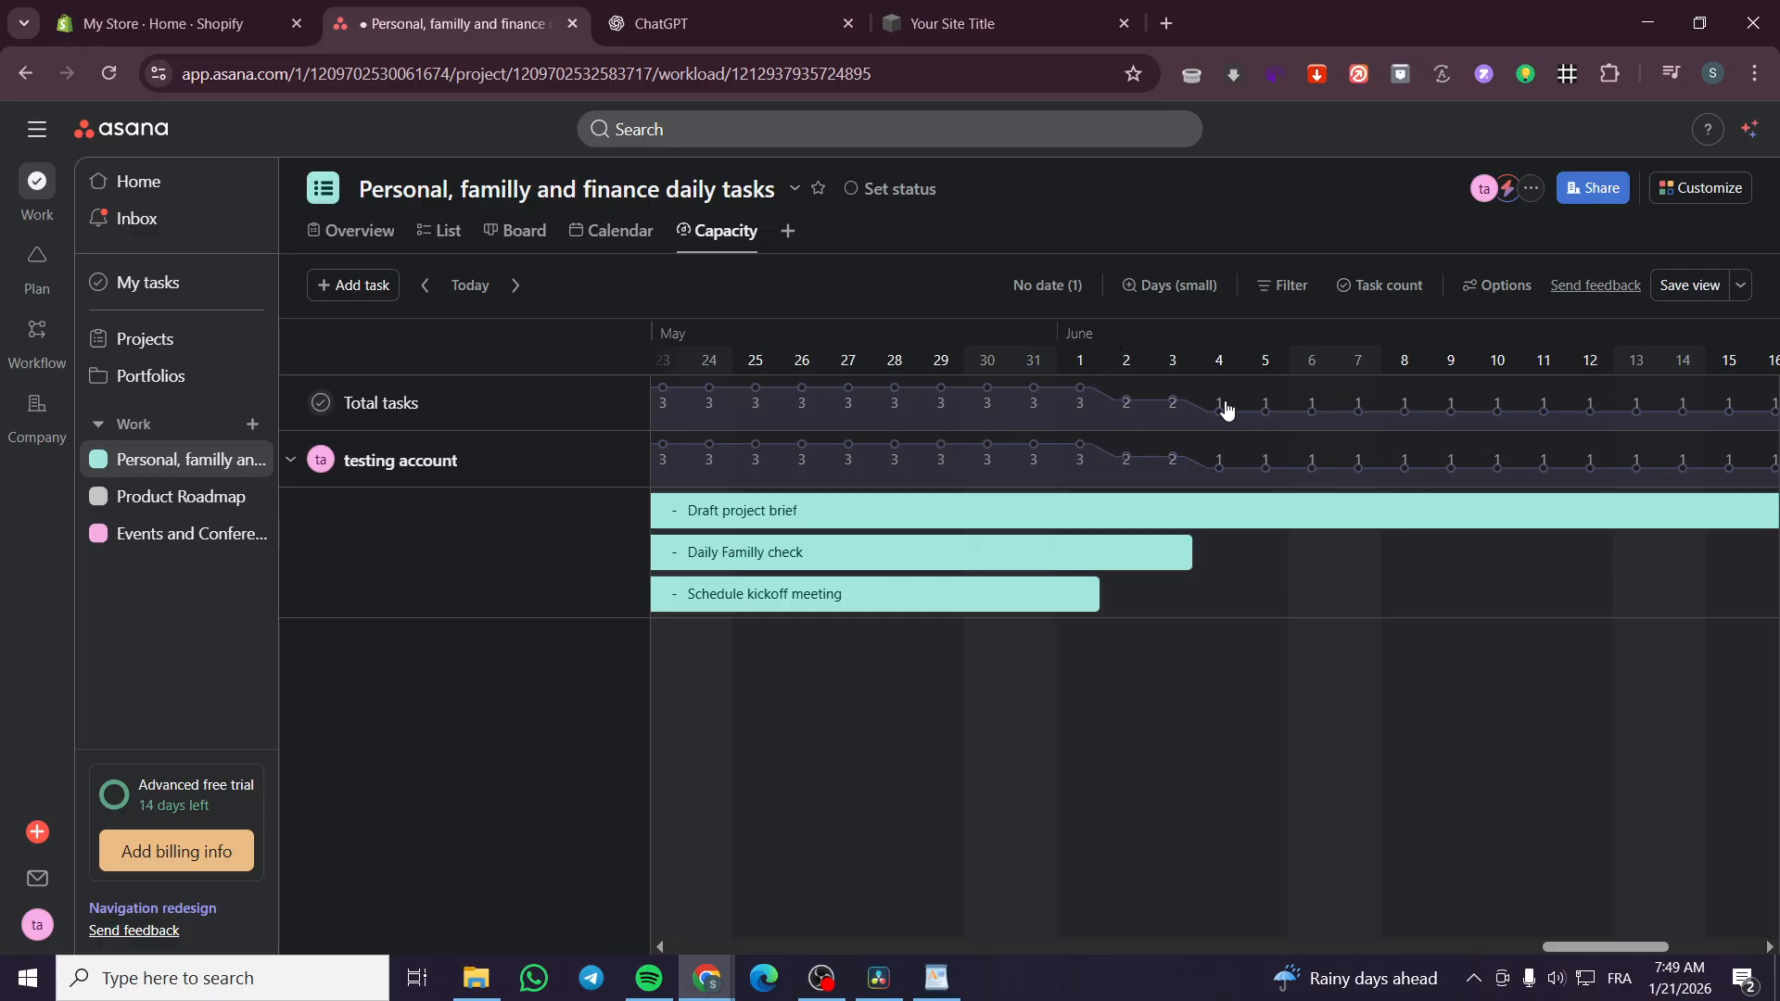
mouse_move(1218, 422)
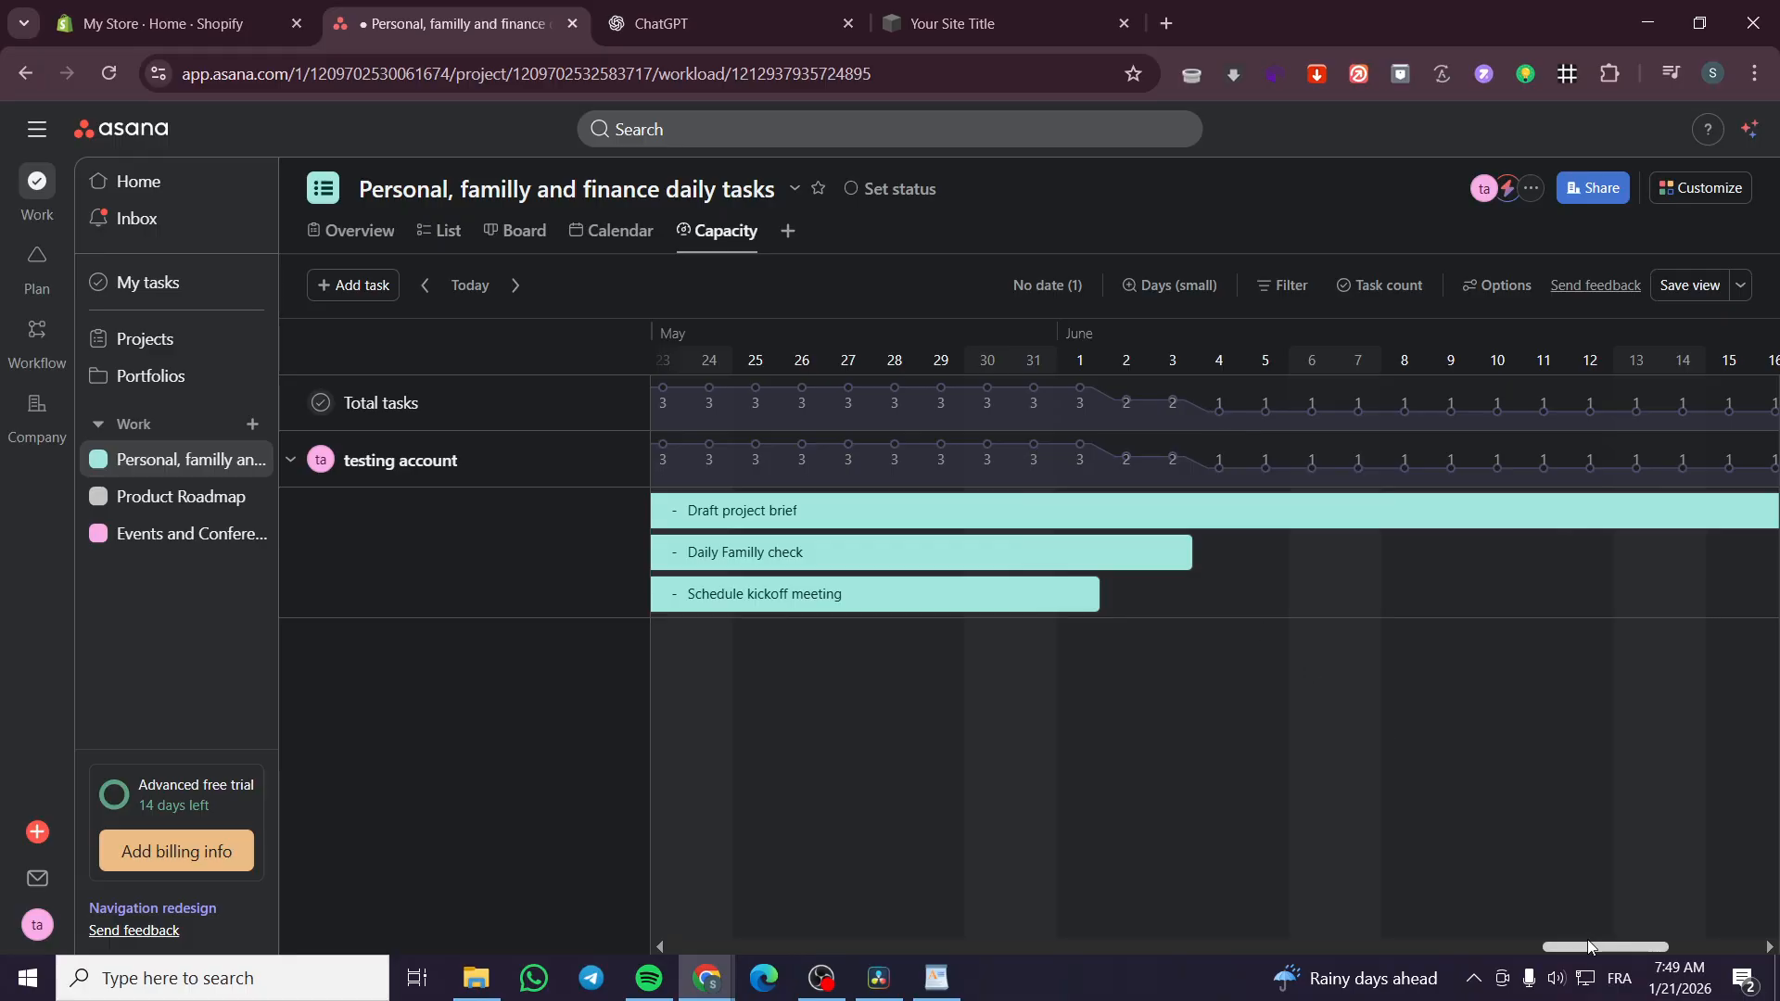
left_click_drag(1588, 945, 930, 921)
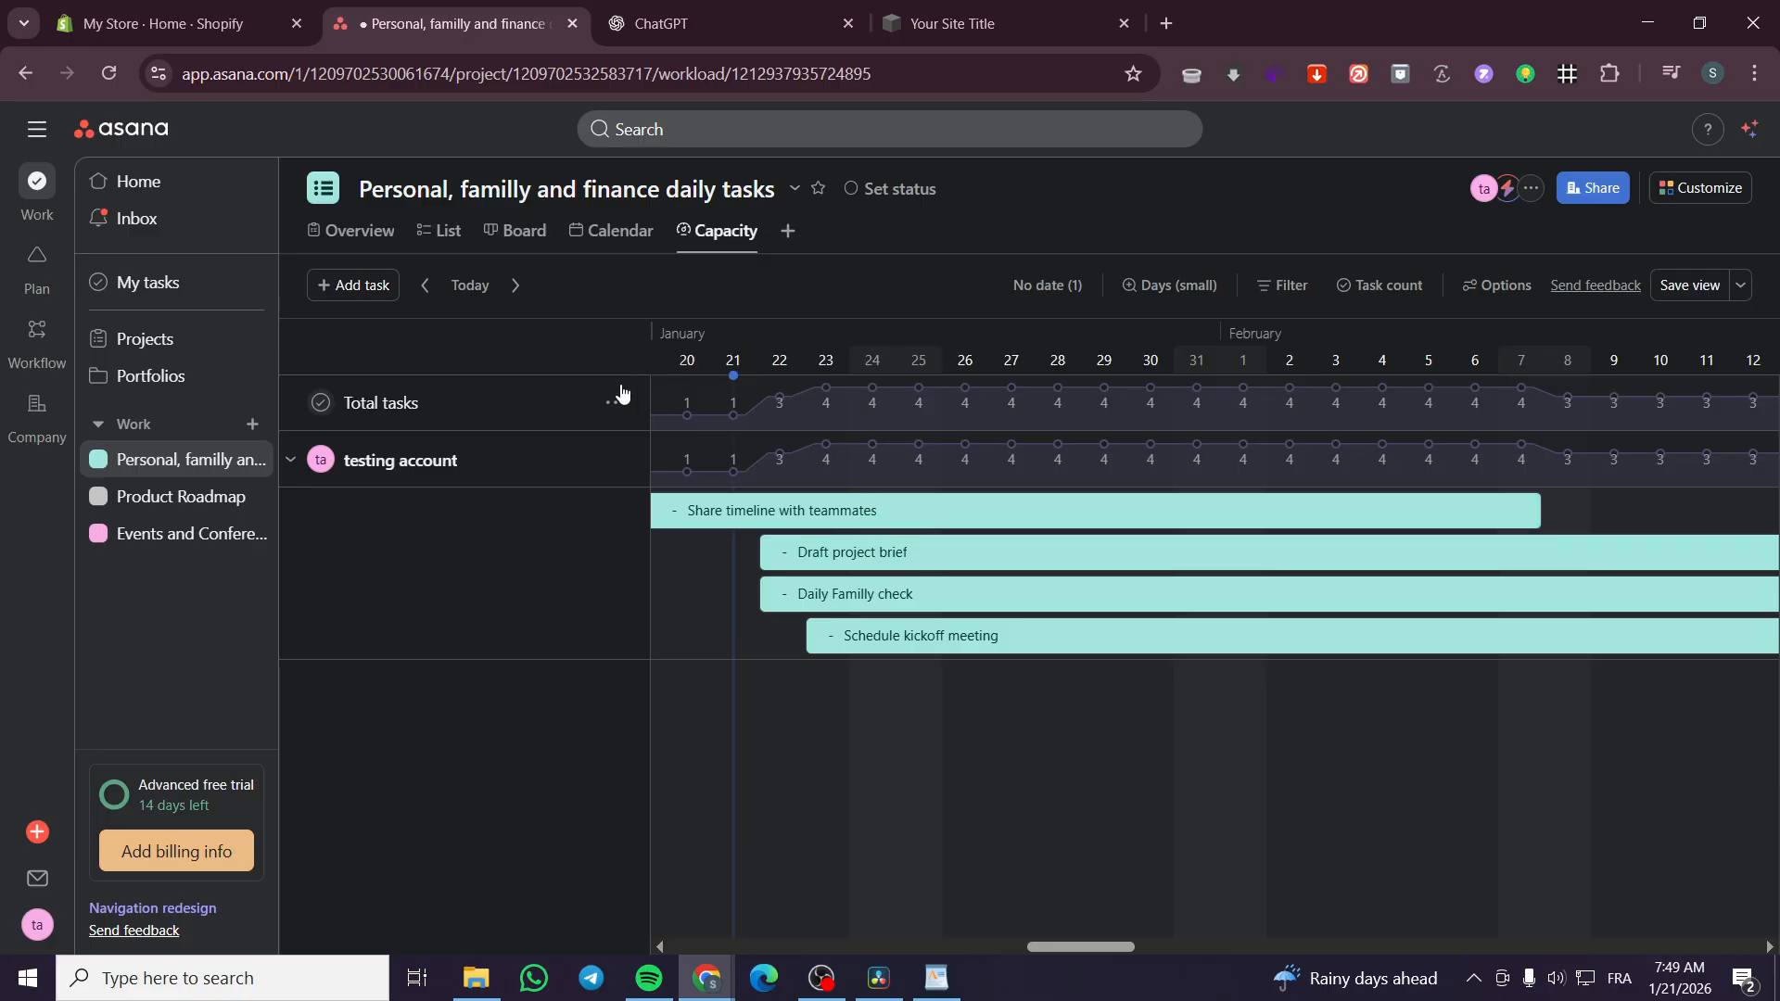
Change the Capacity timeline scale to Days (large), then to Months (large), and review the task spans
left_click(1162, 293)
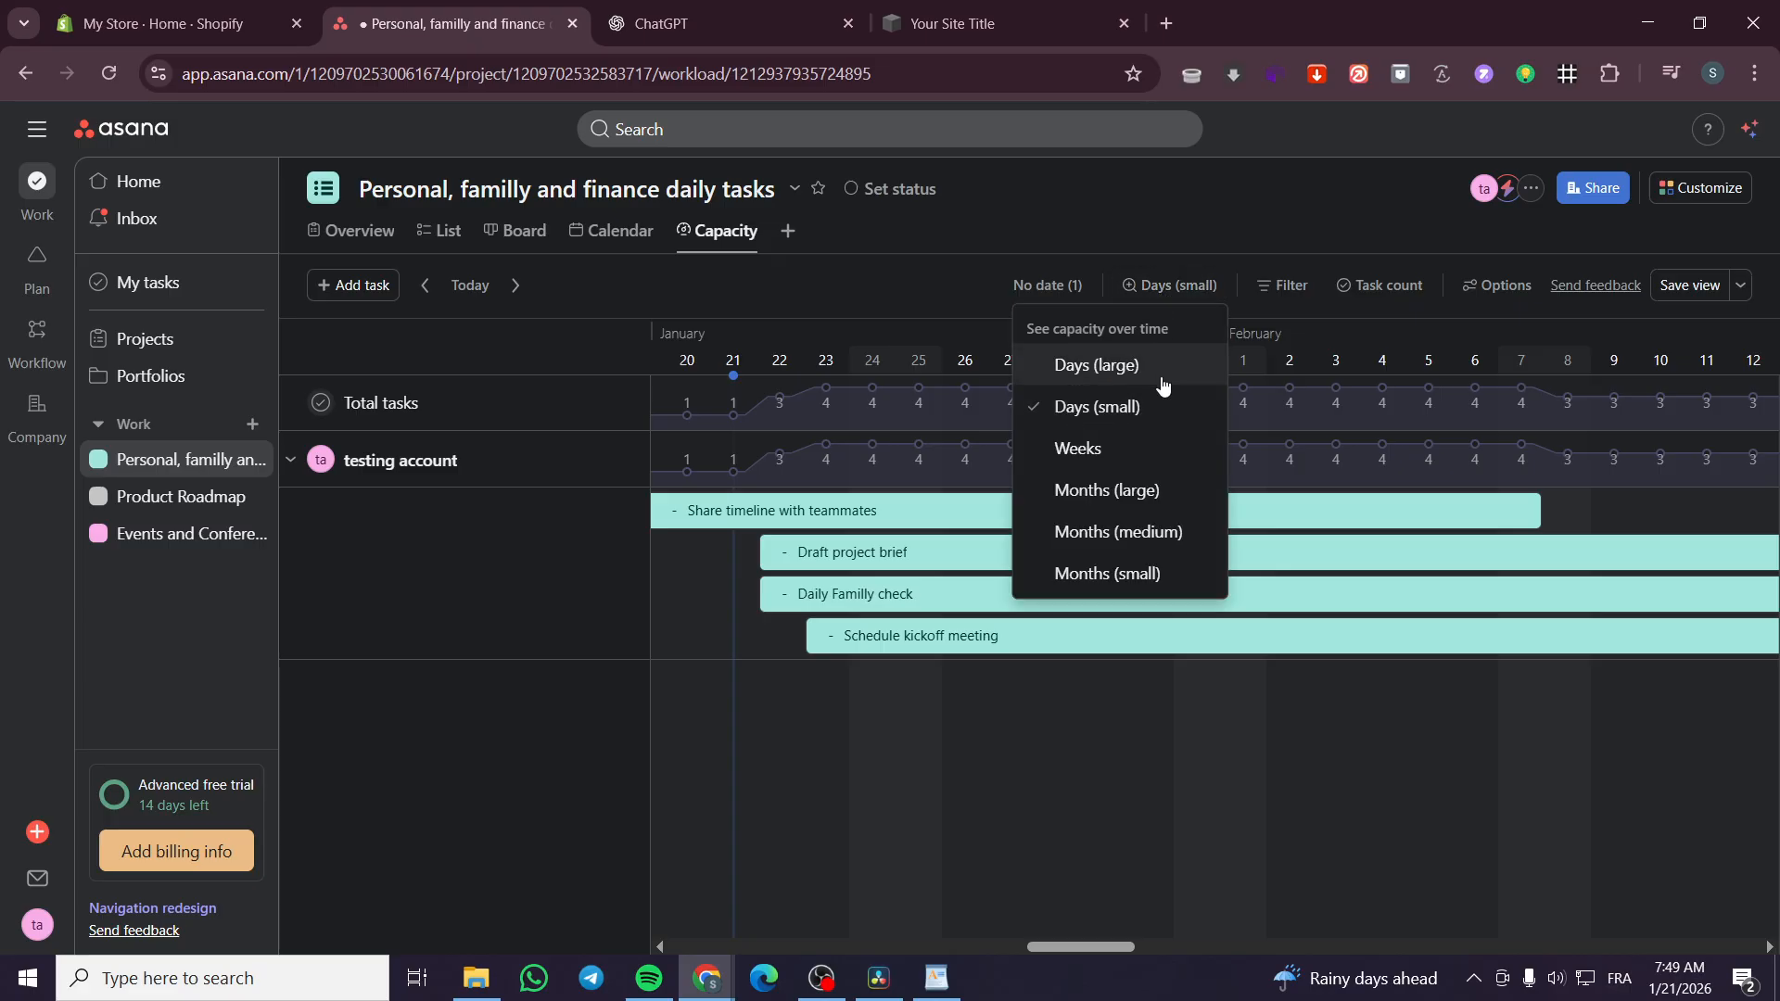
left_click(1162, 380)
left_click(1173, 286)
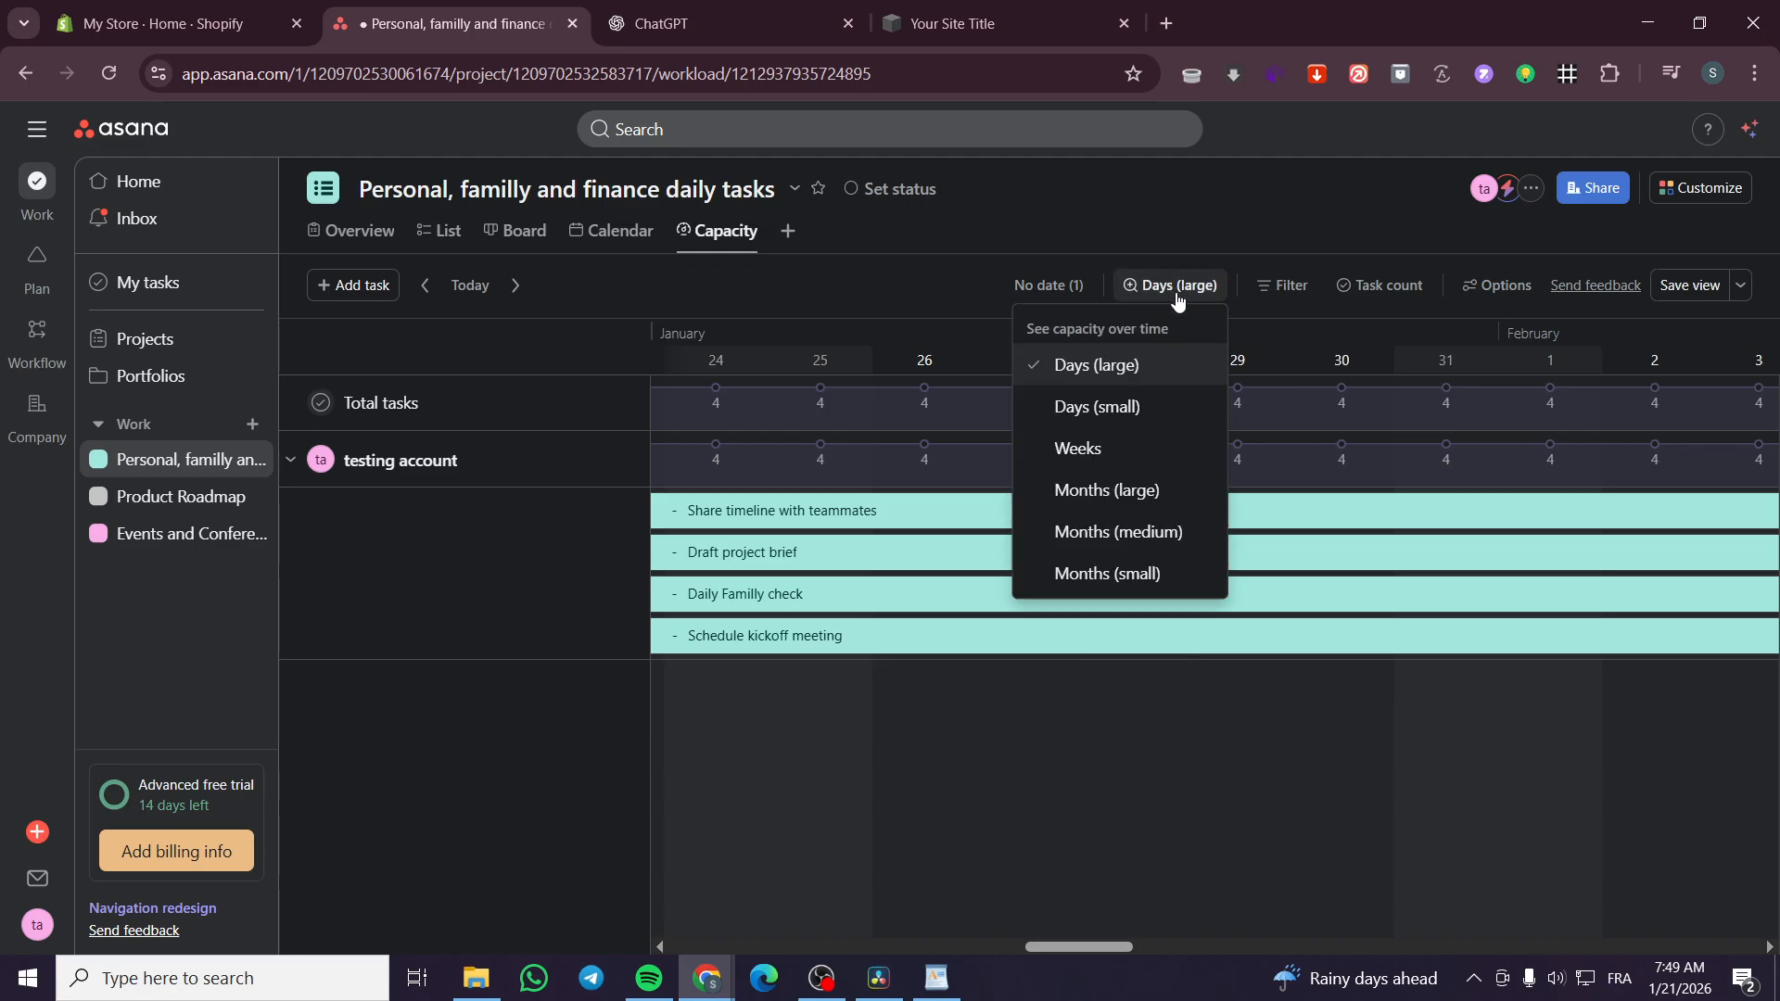
left_click(1172, 490)
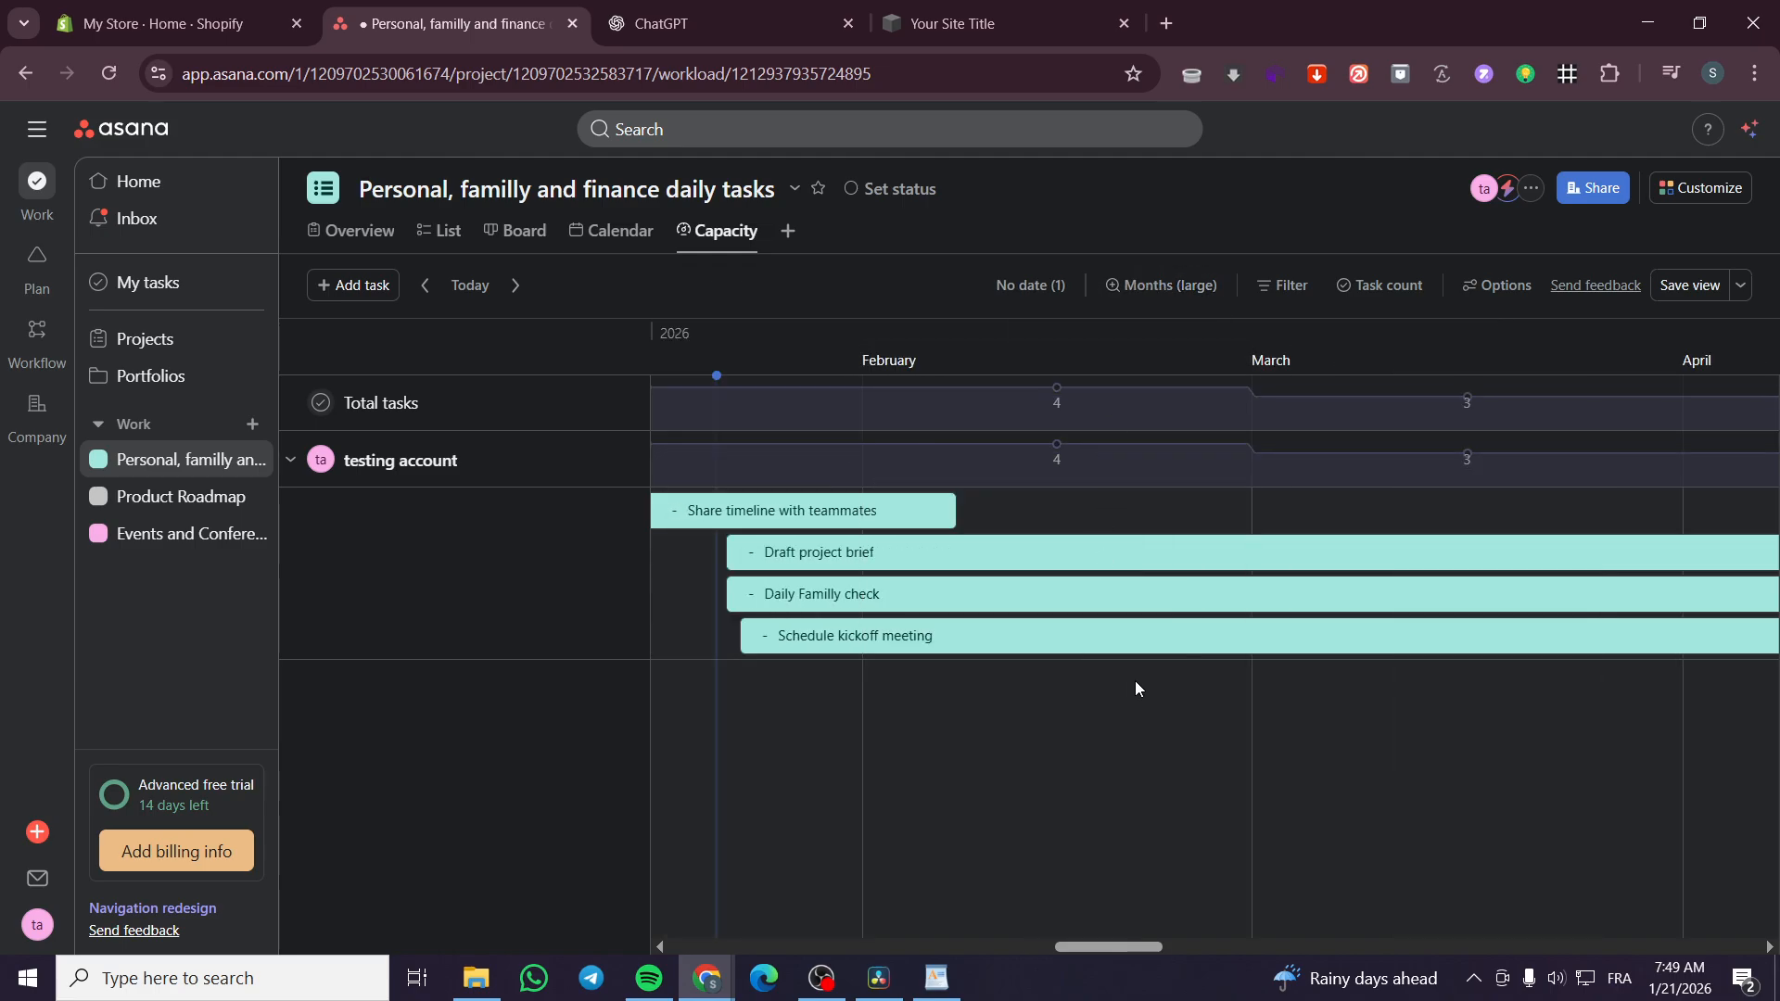
left_click_drag(1073, 934, 1745, 957)
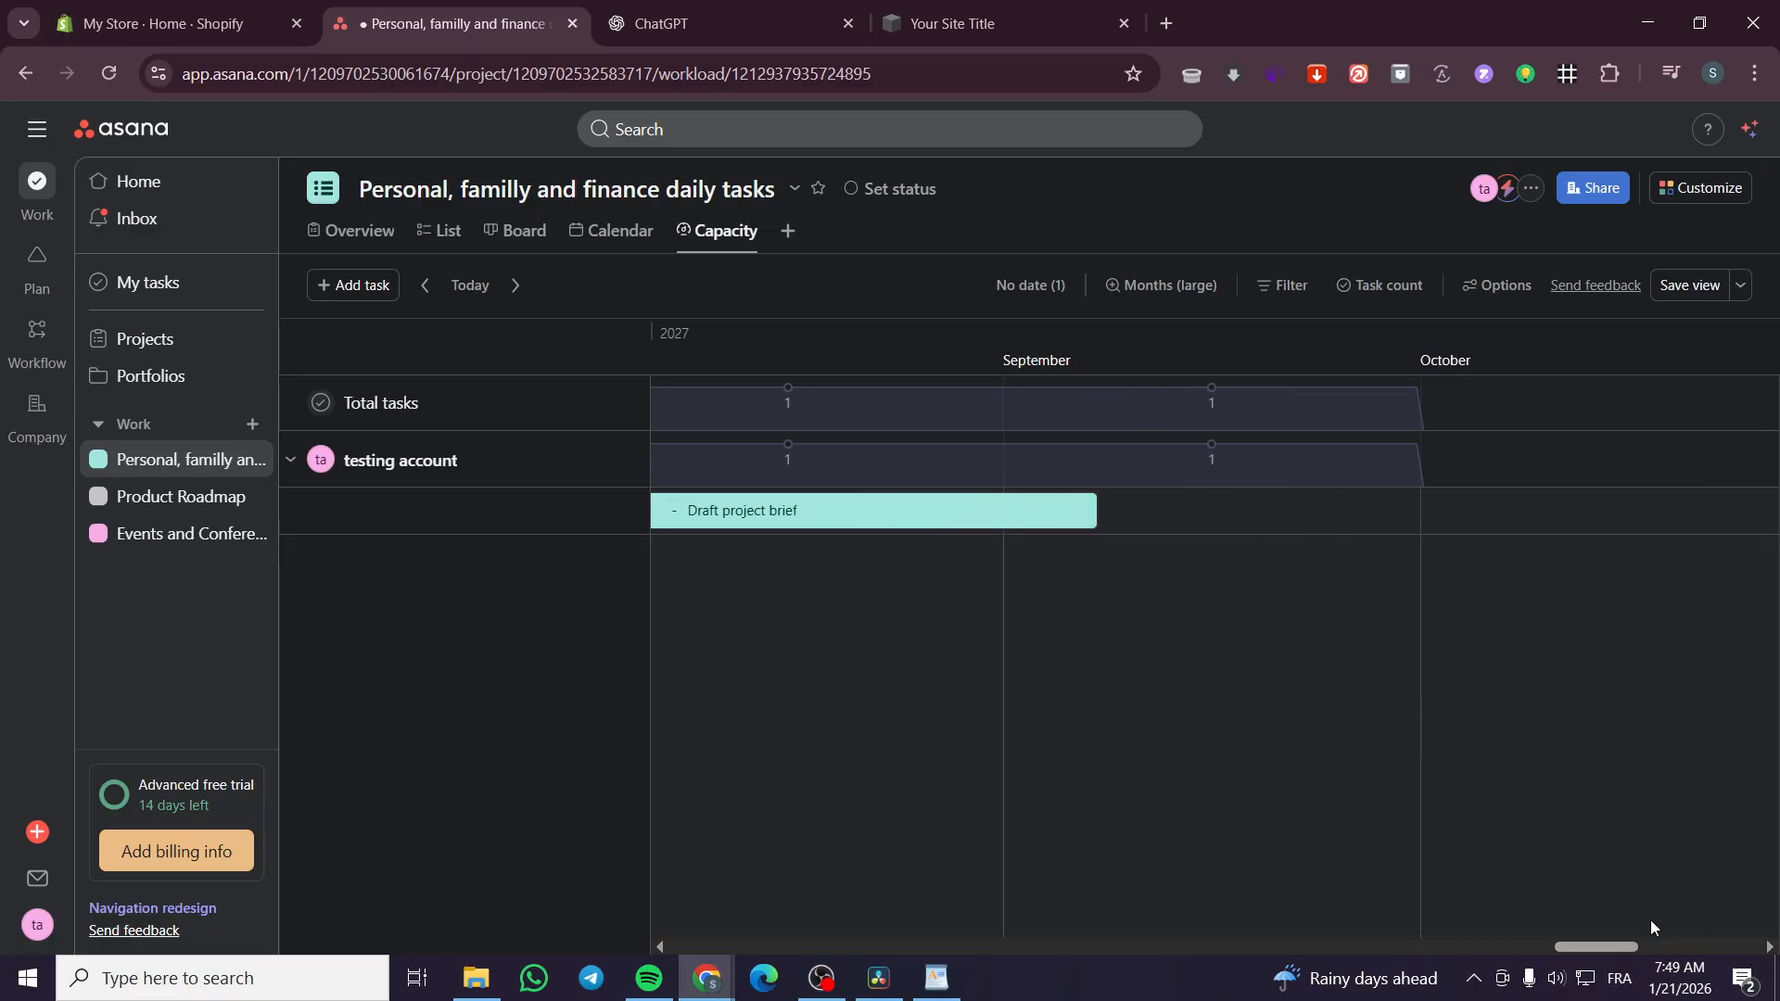
left_click_drag(1584, 946, 1046, 895)
left_click_drag(910, 892, 1005, 890)
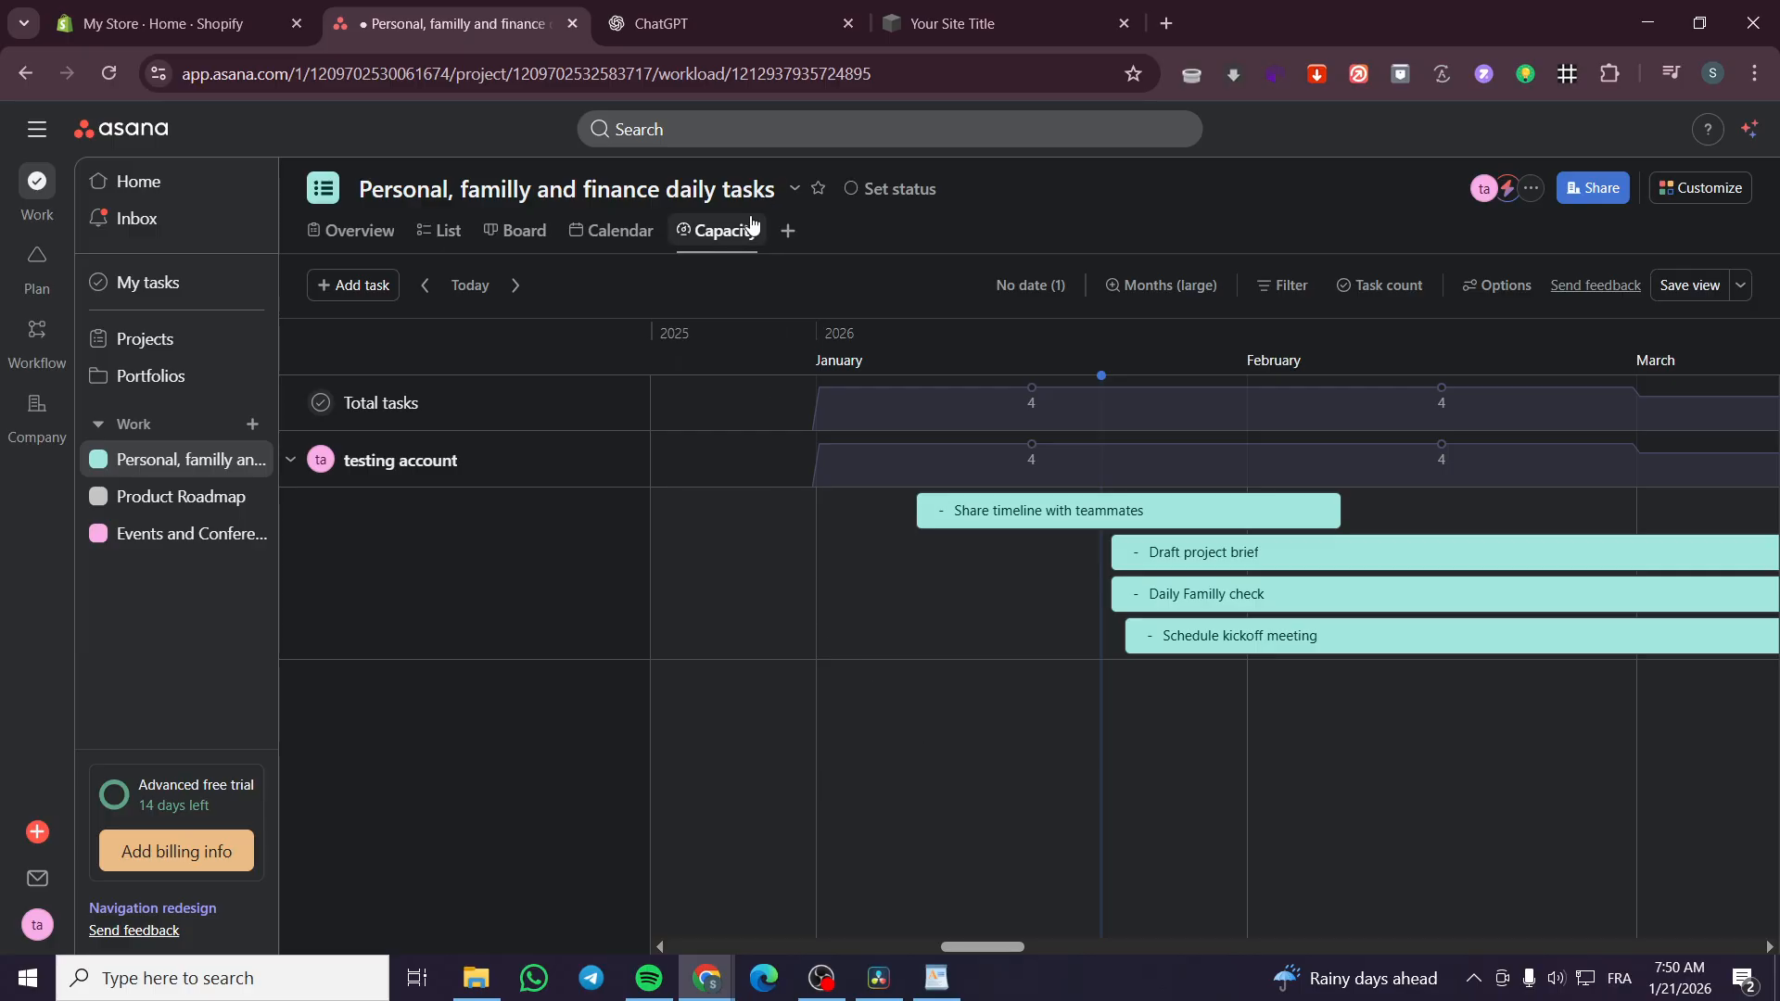
Add a Dashboard view to the project
left_click(787, 232)
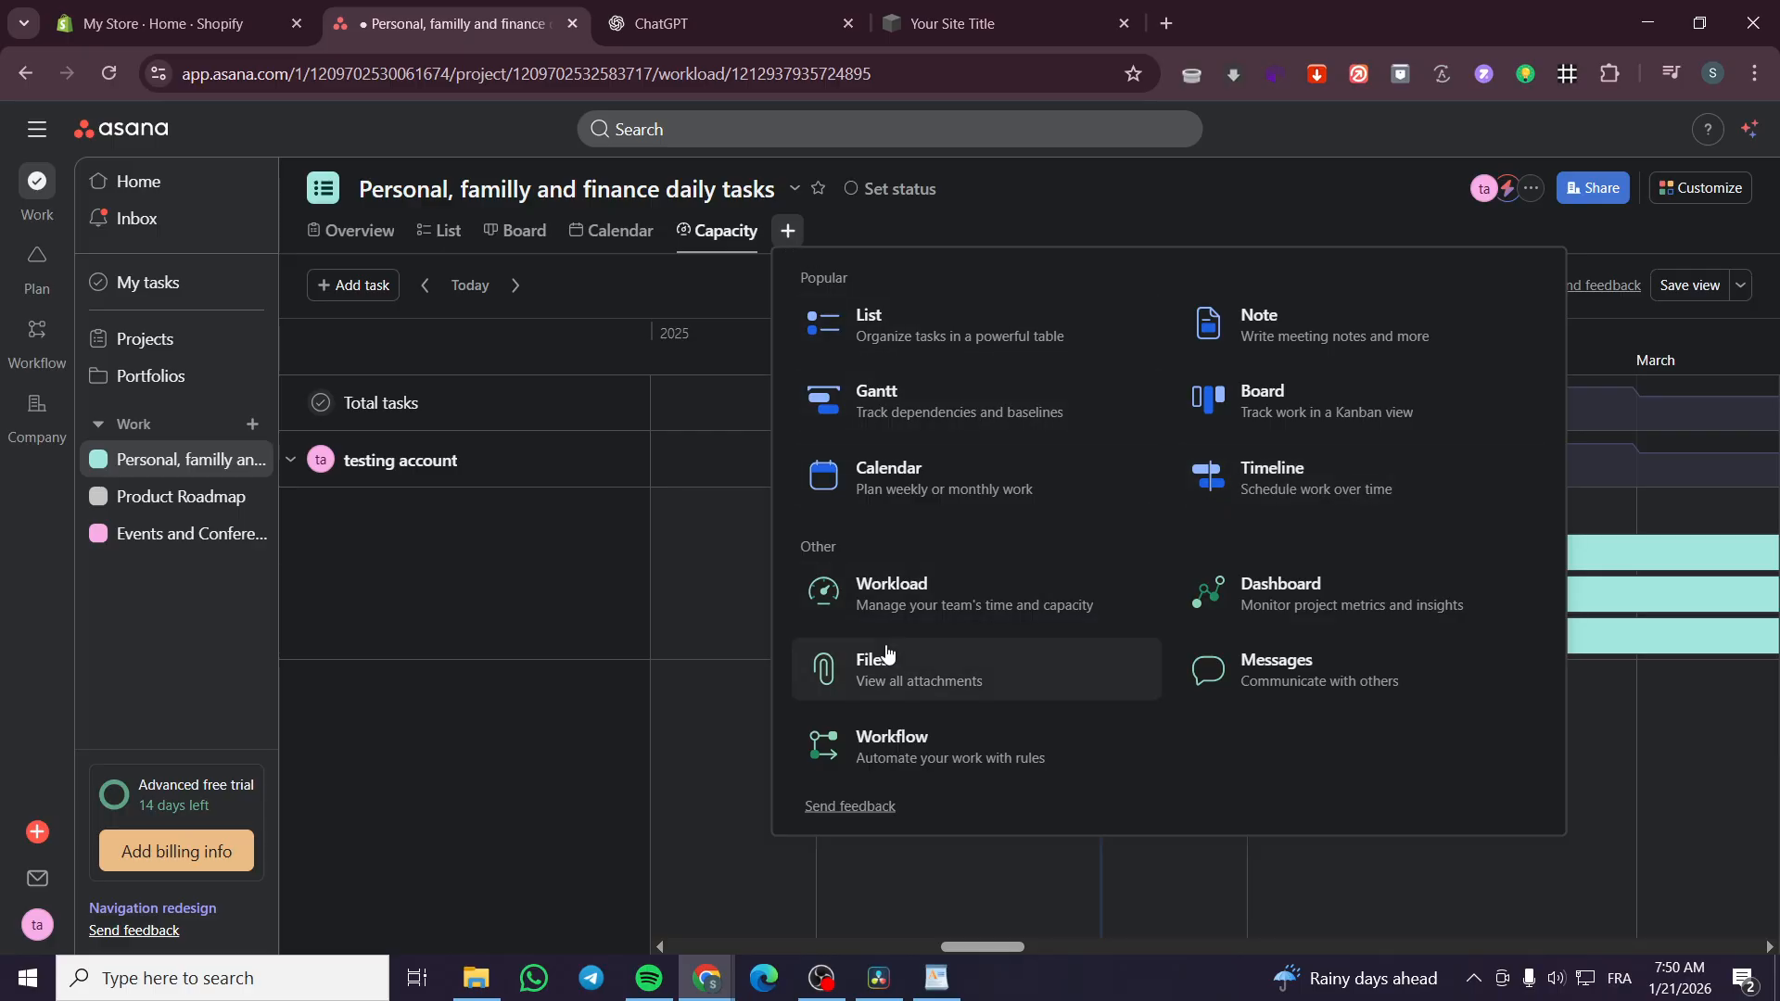
left_click(1293, 610)
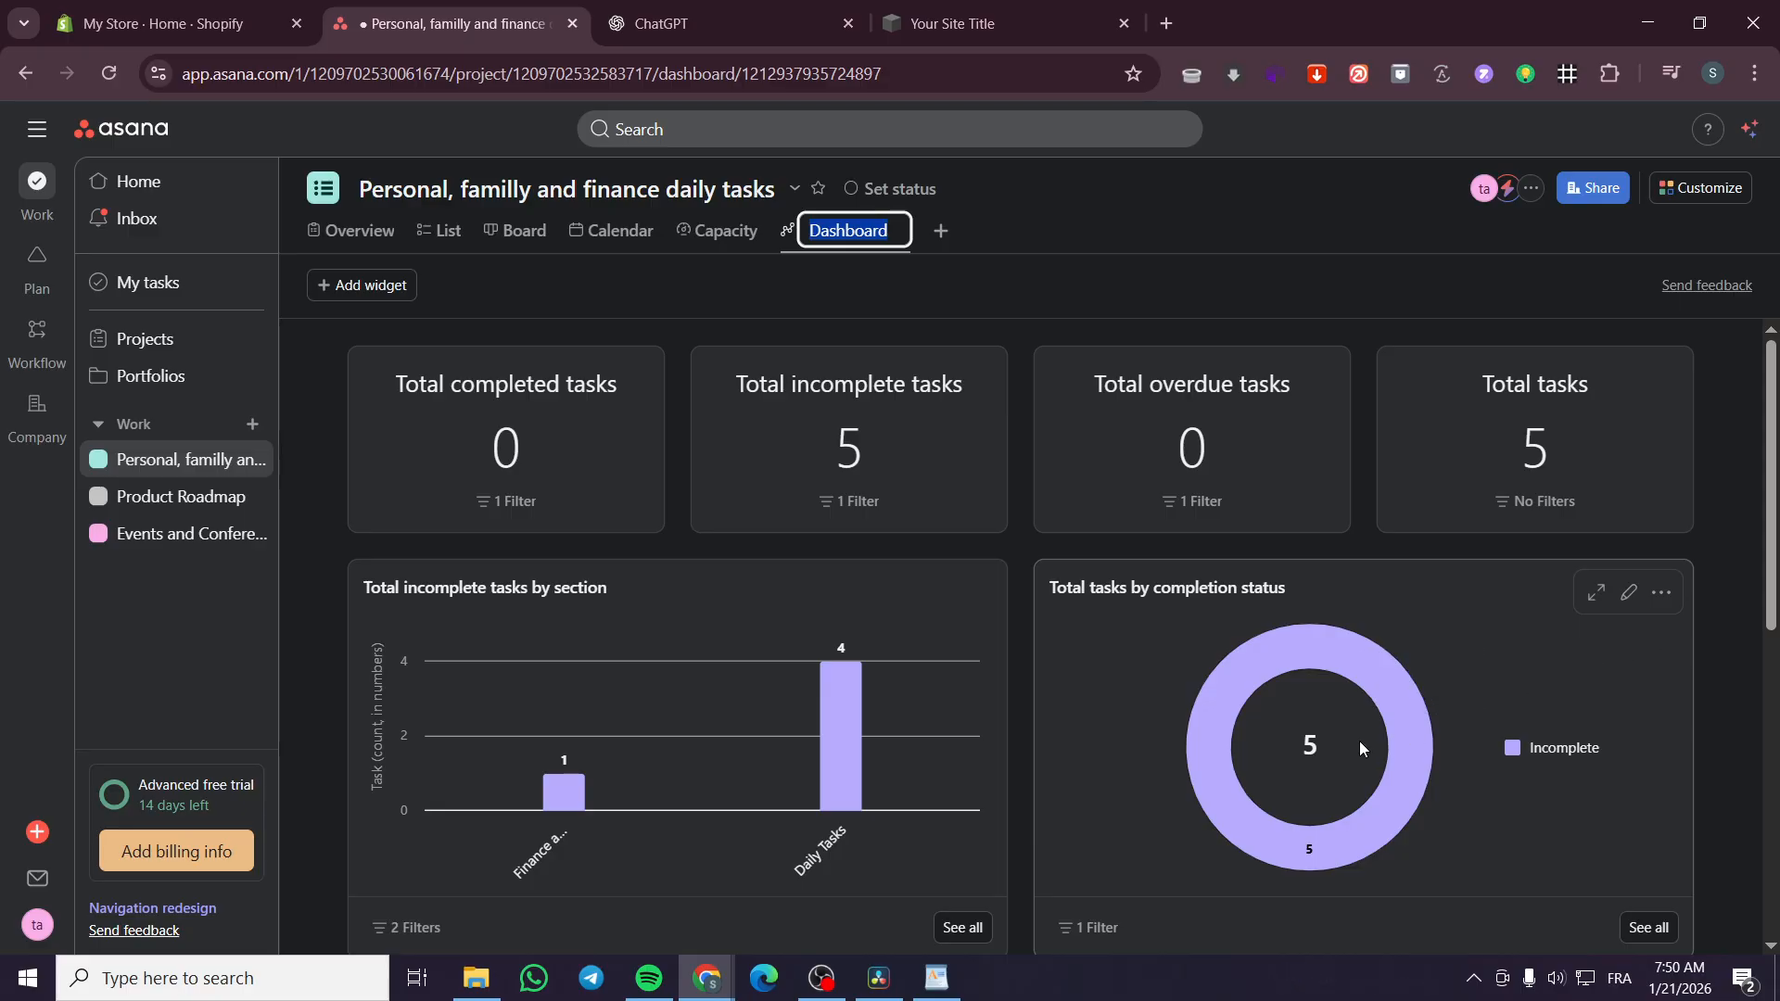
Open the editor of the "Total tasks by completion status" chart, review its settings, and close it without saving
scroll(1359, 741, "down", 1)
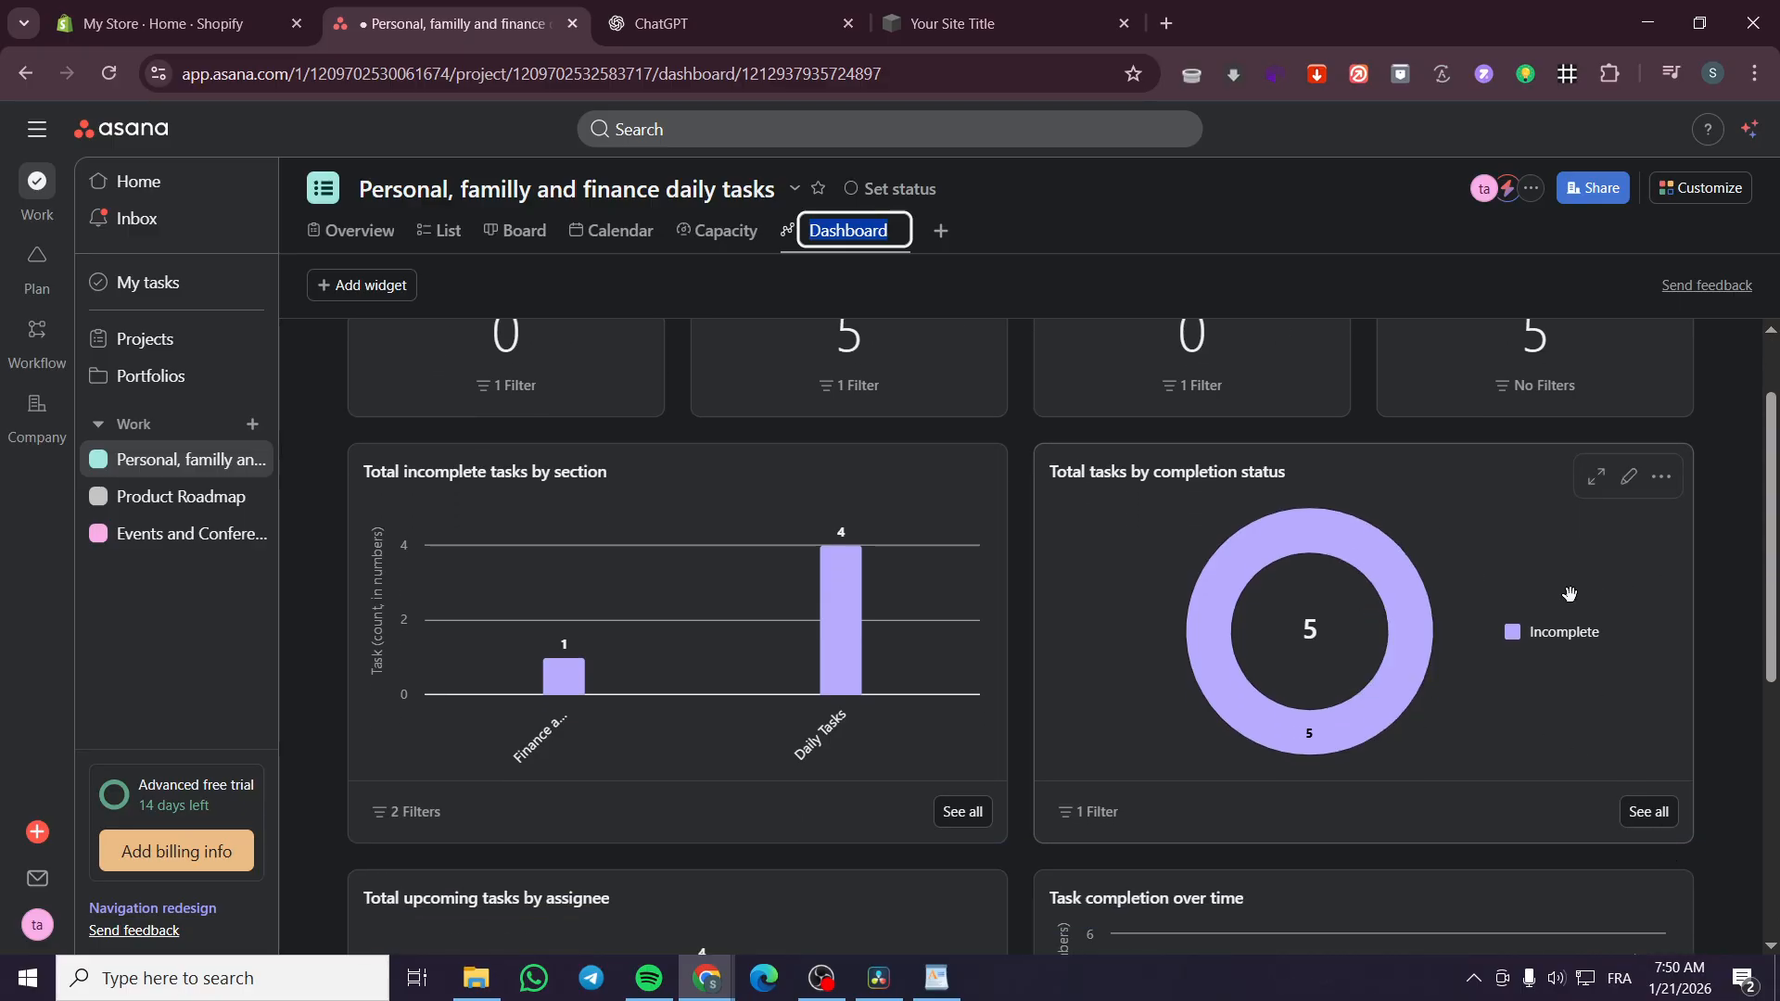
left_click(1661, 476)
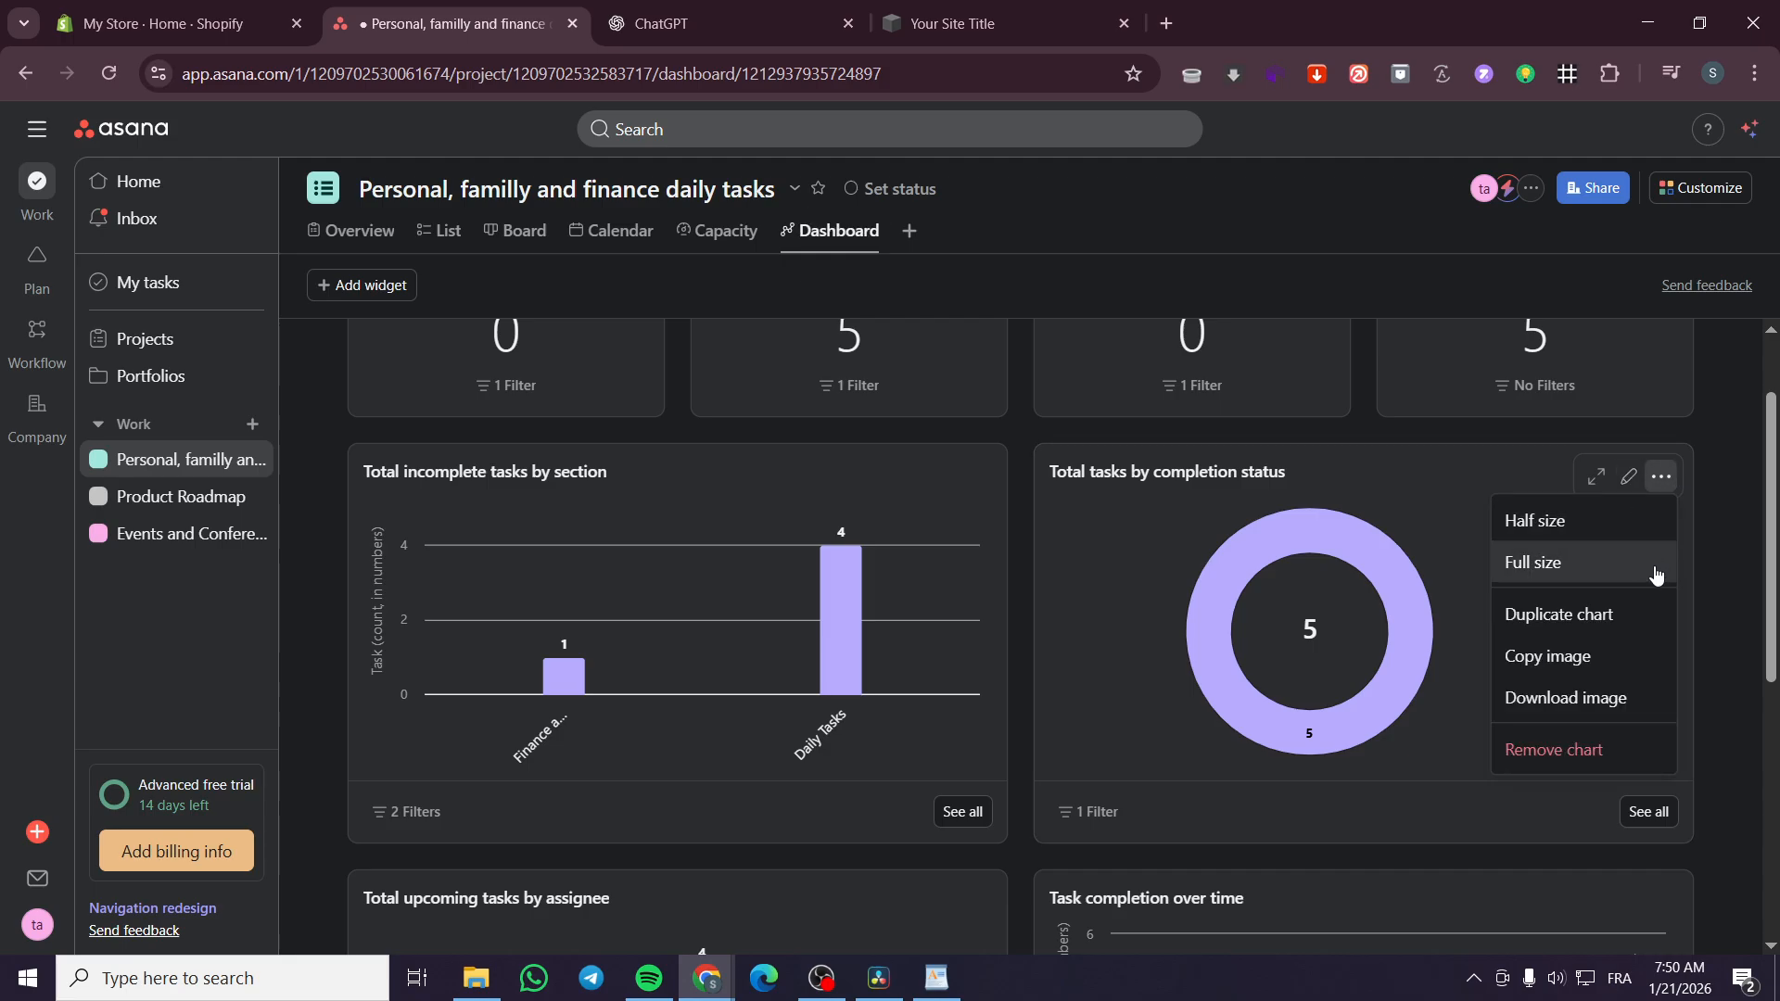
left_click(1629, 476)
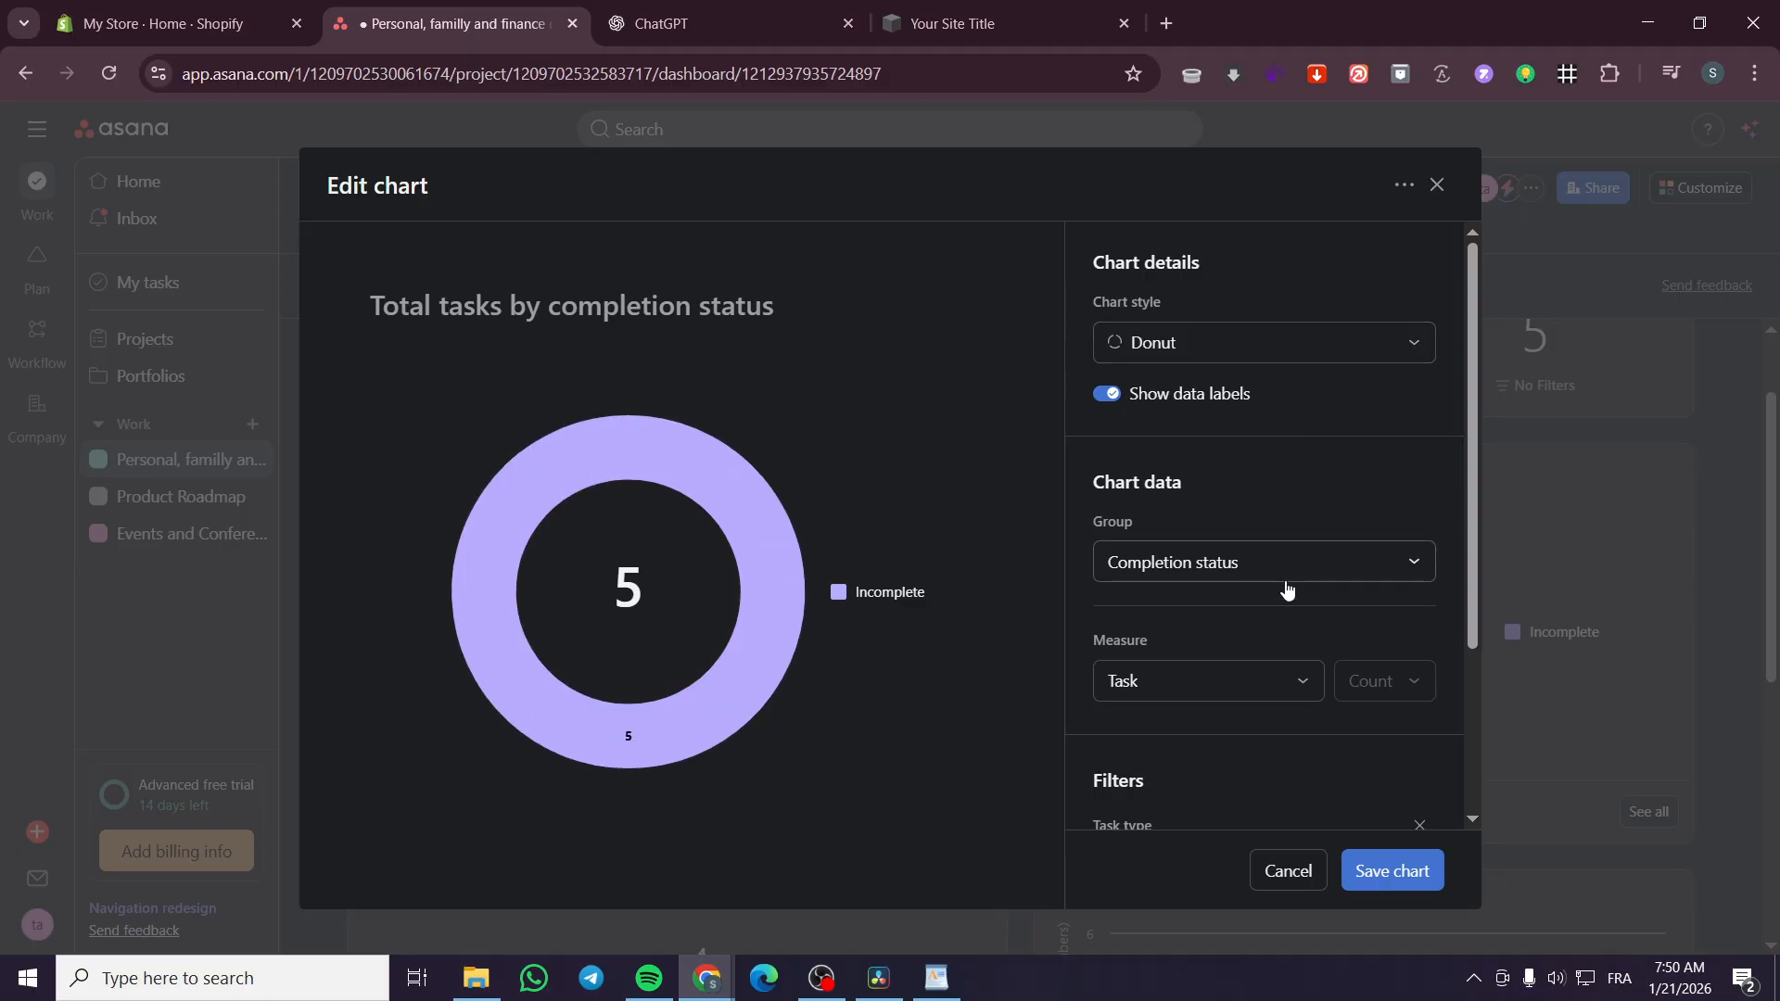
scroll(1286, 586, "down", 1)
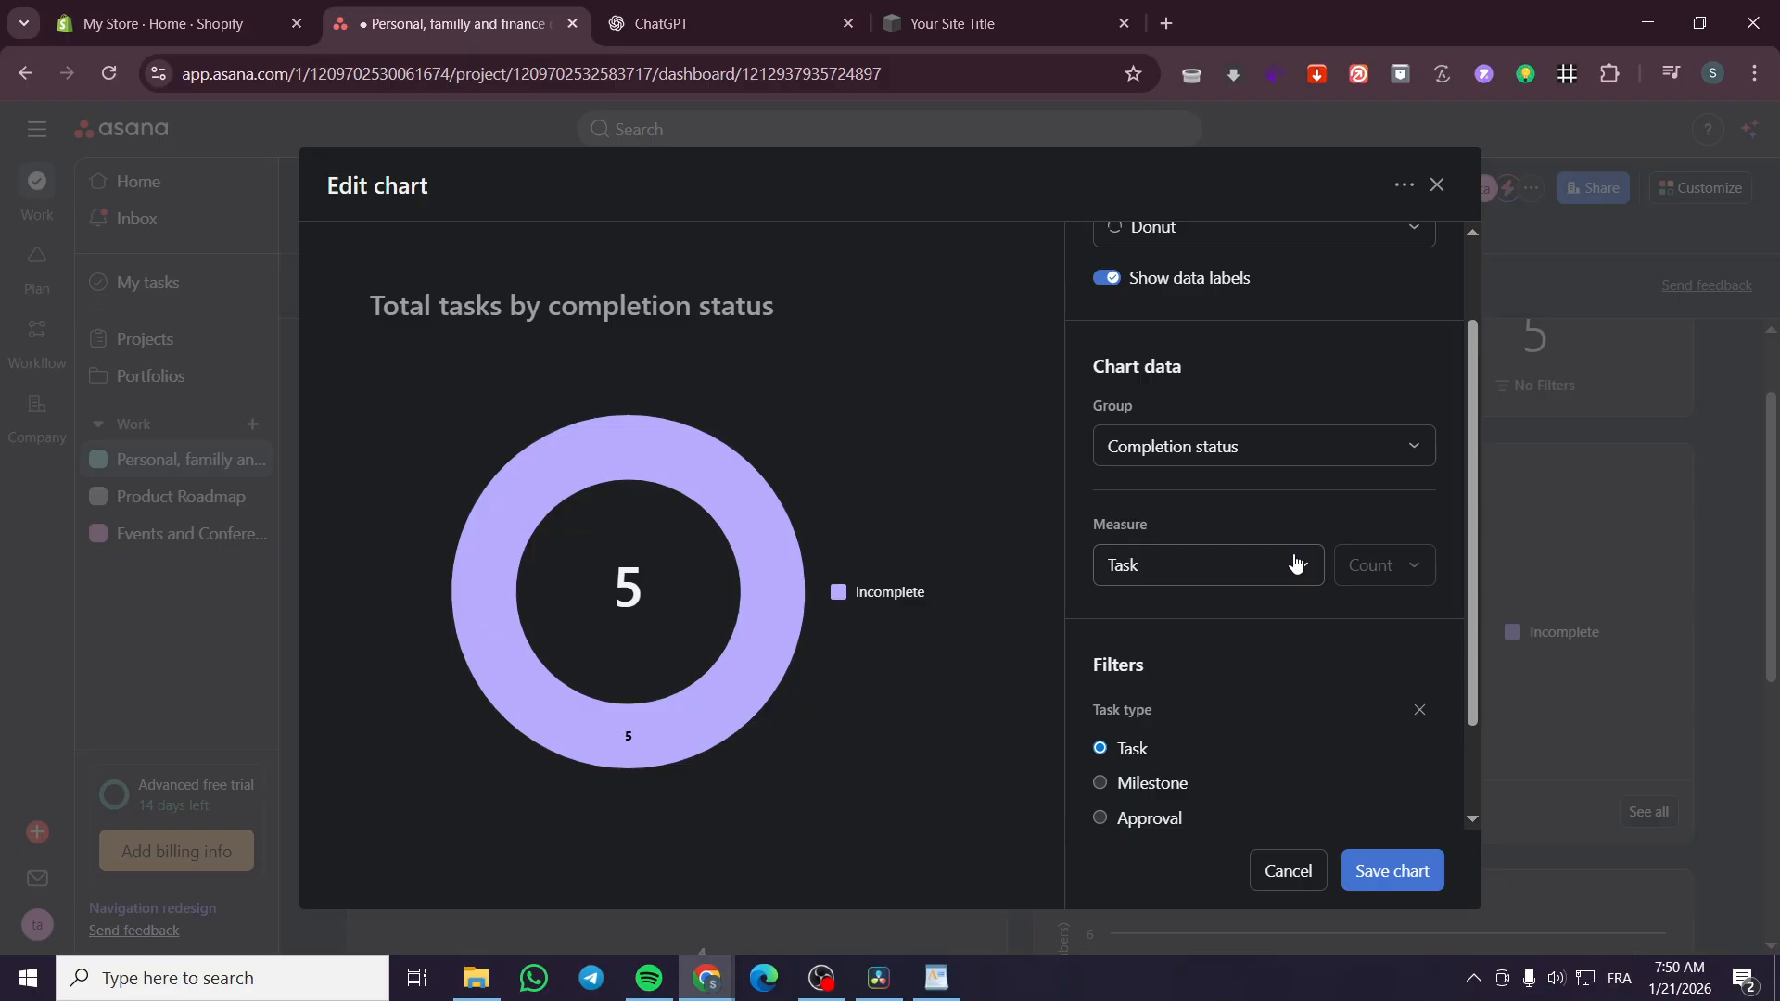
scroll(1323, 783, "down", 1)
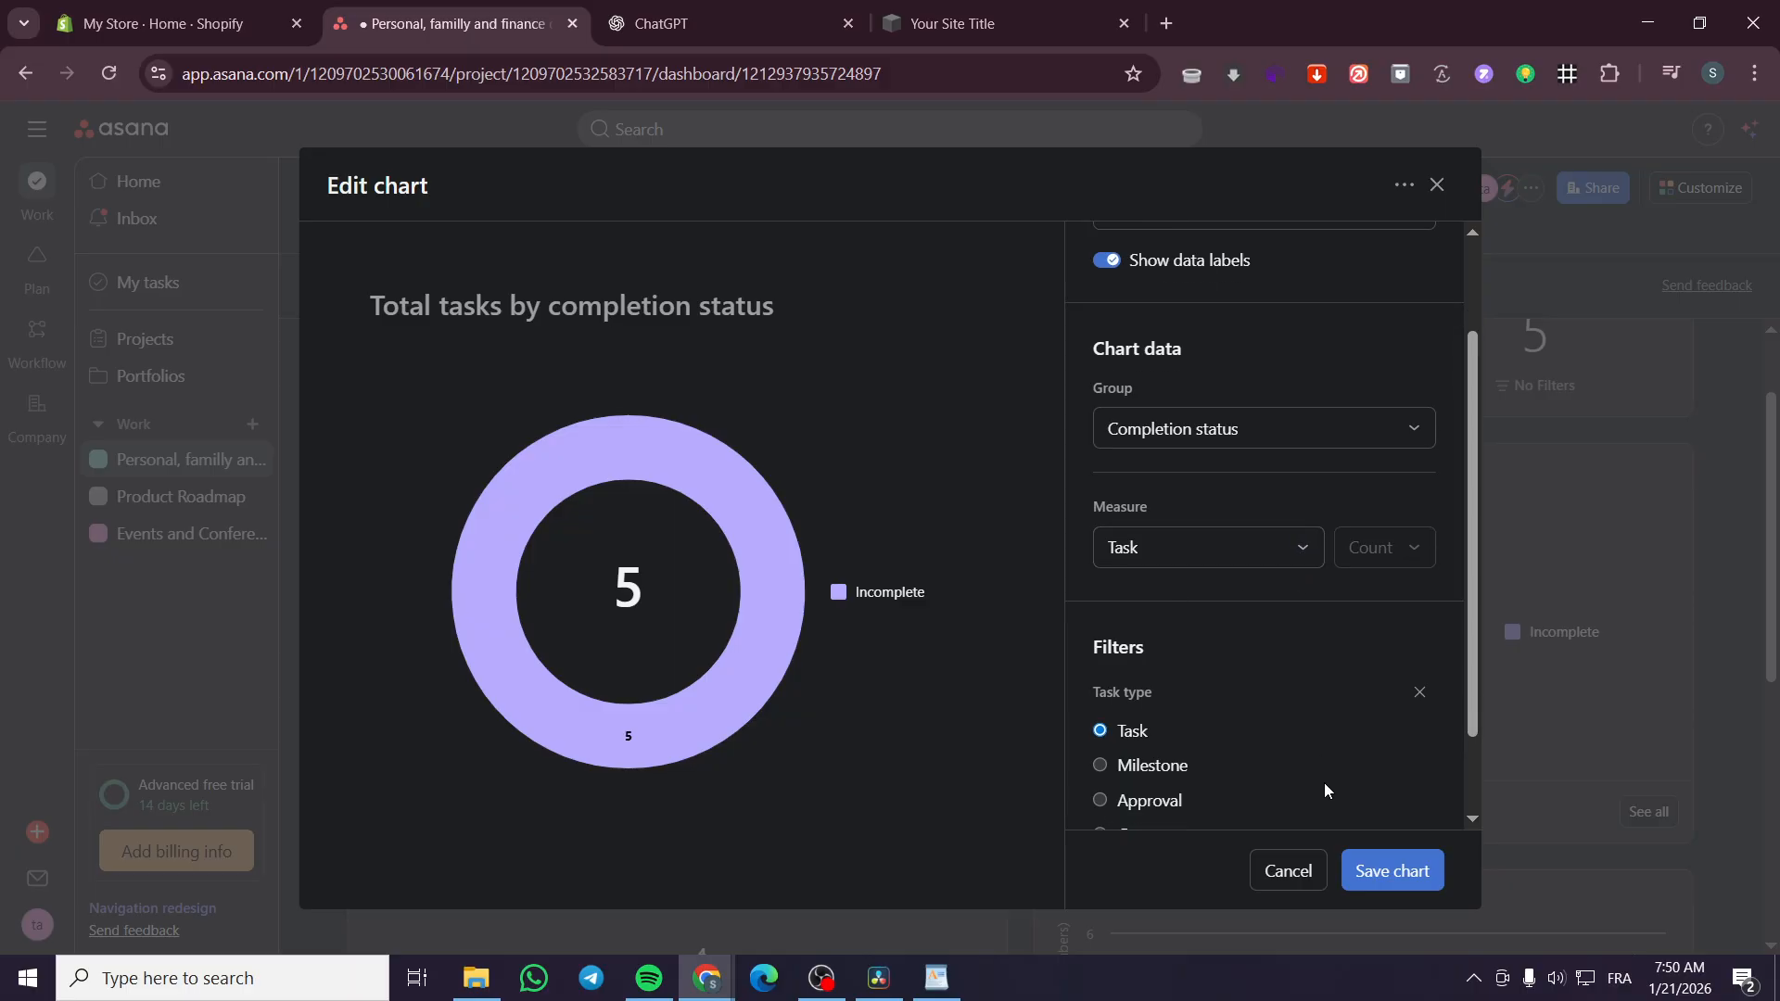
left_click(1438, 184)
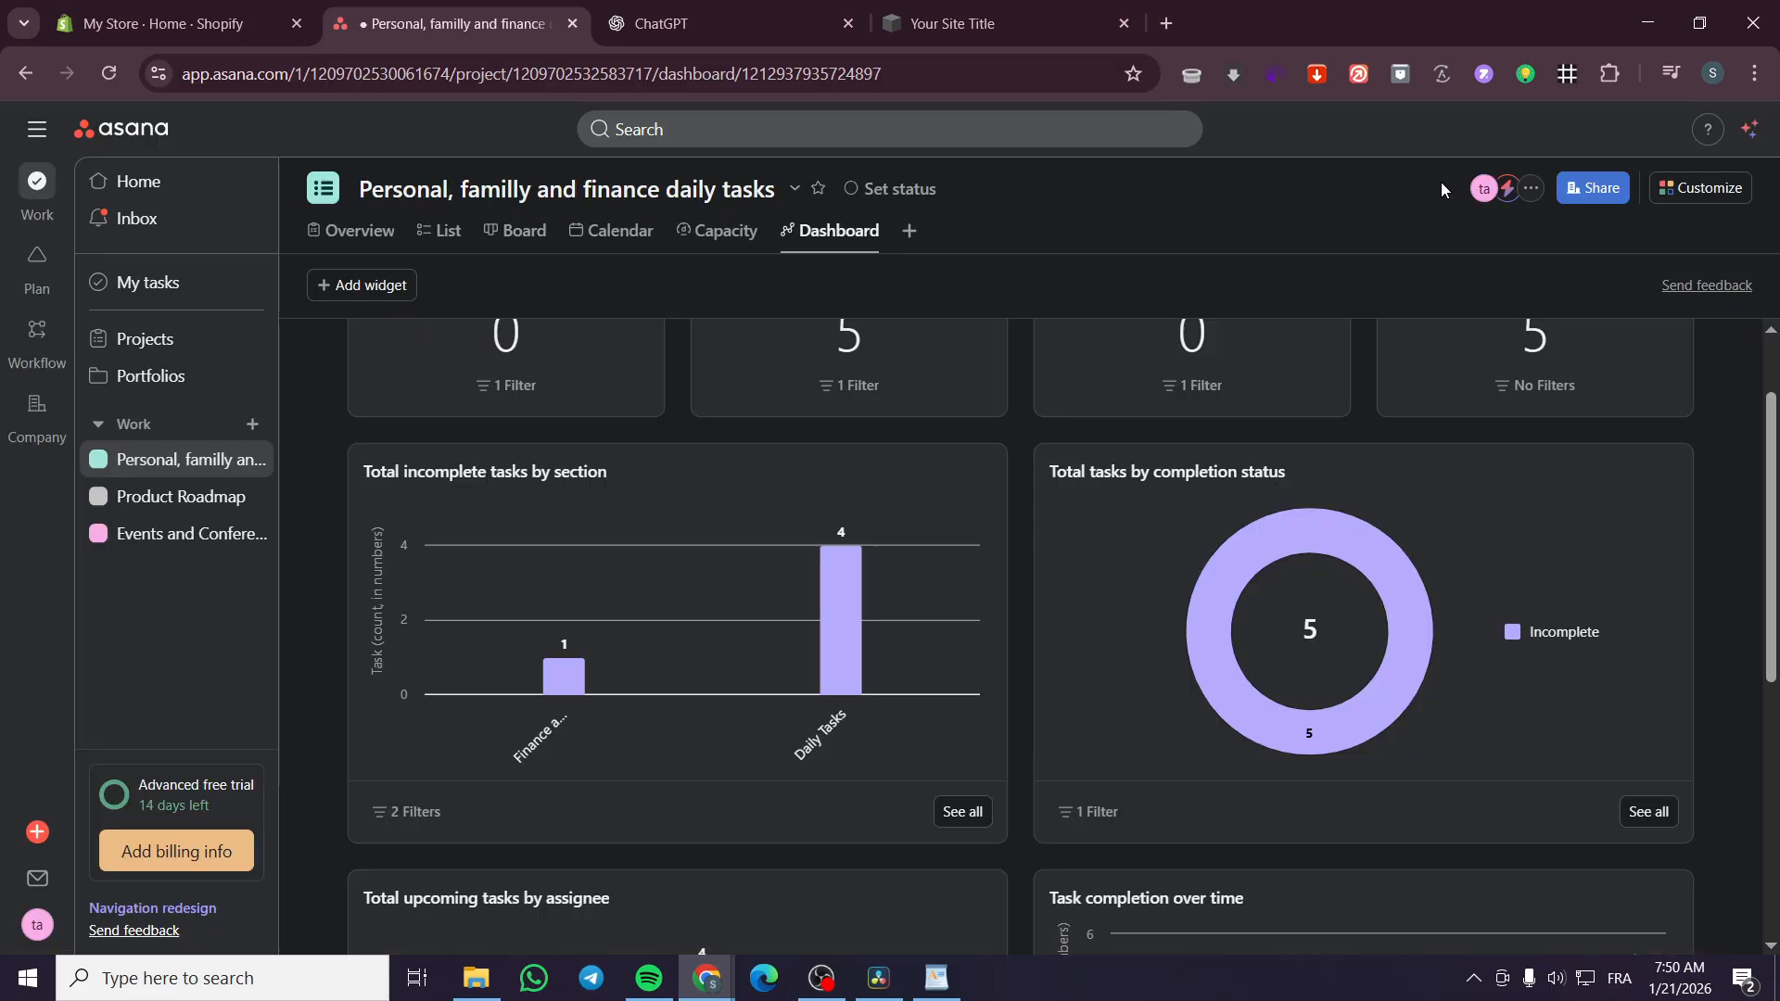